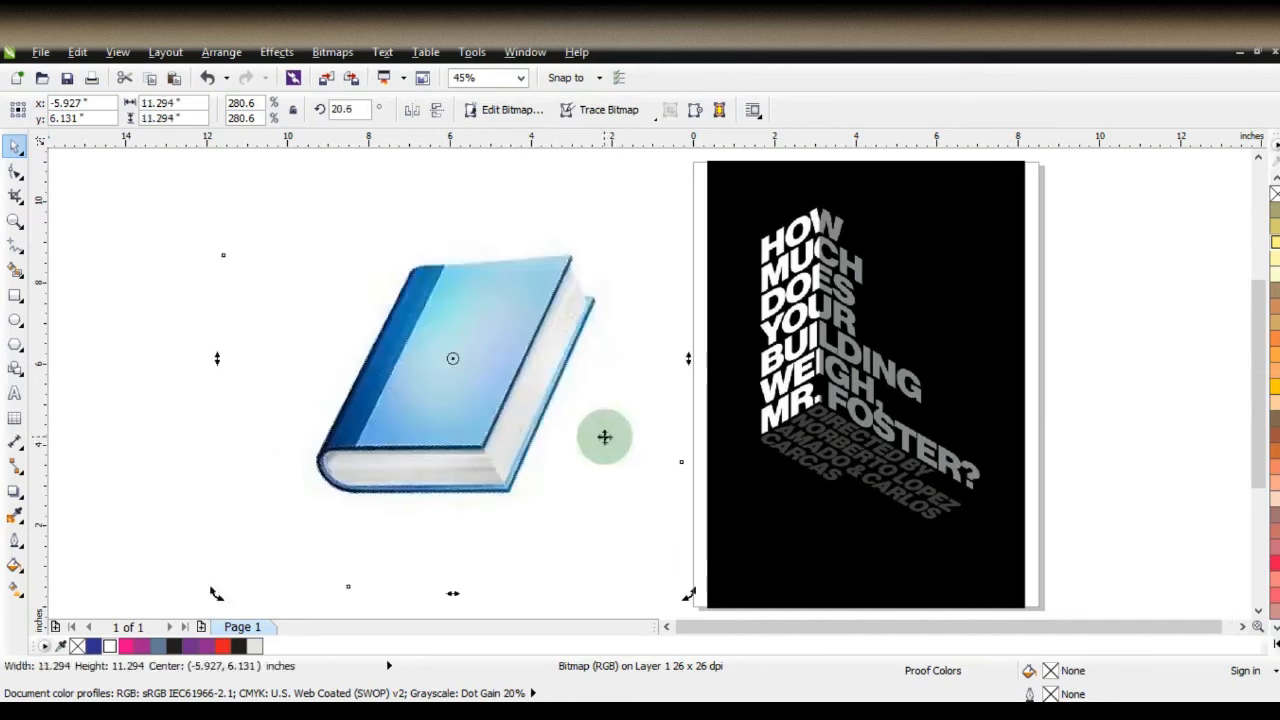
Mirror the book image horizontally and rotate it to 127.1°.
left_click(412, 110)
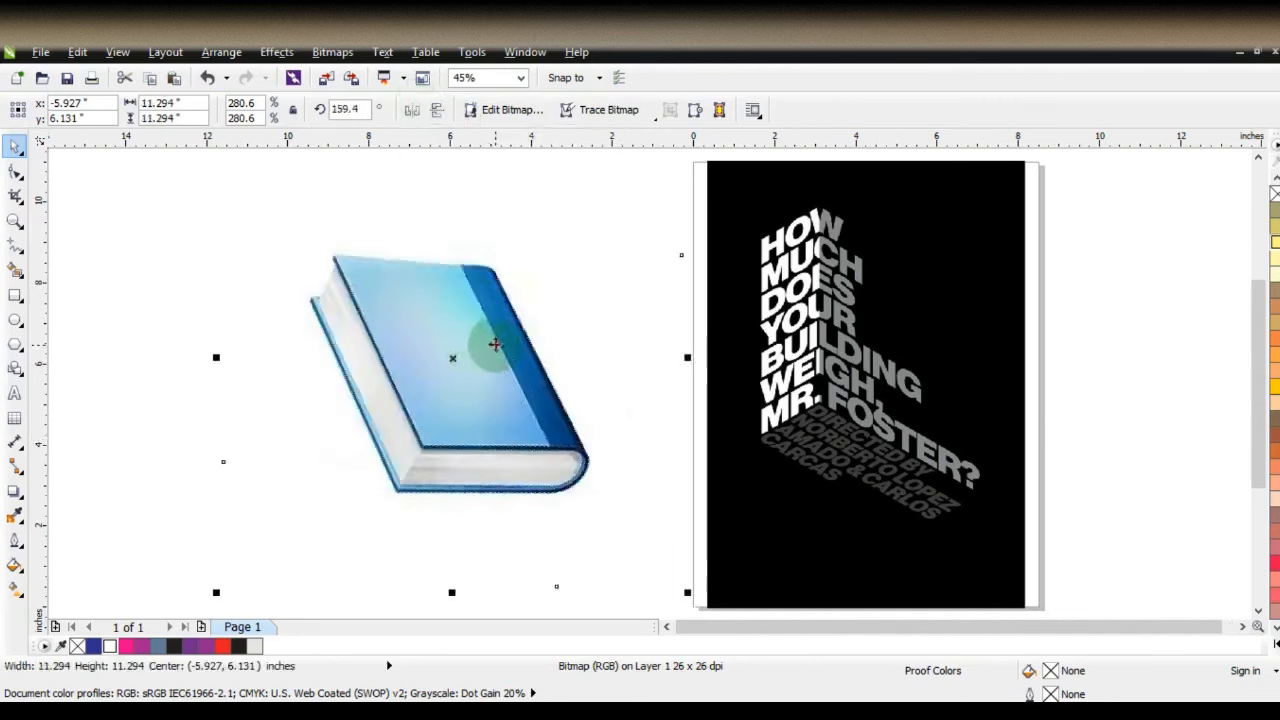
scroll(517, 372, "down", 1)
left_click(514, 309)
left_click_drag(620, 238, 601, 309)
left_click_drag(629, 223, 634, 282)
left_click(491, 337)
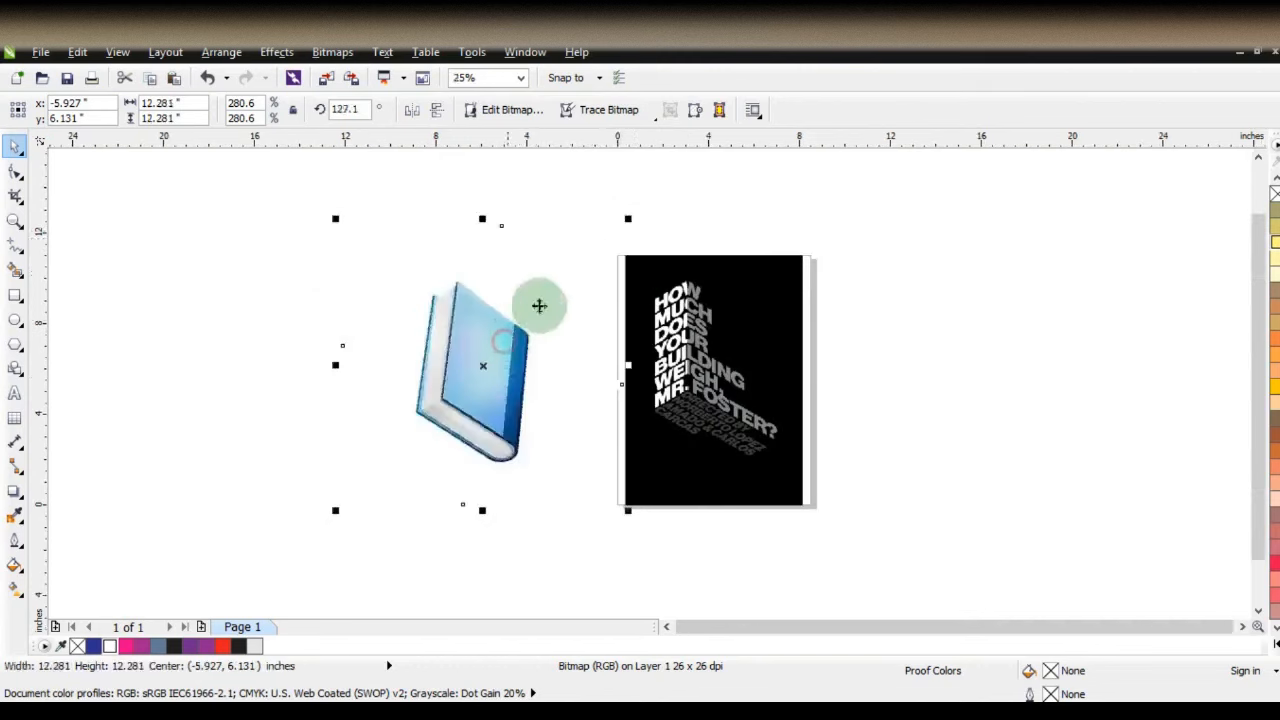
Enlarge the book image to 316.5% and rotate it to 133.9° so its long edges stand upright.
left_click_drag(626, 218, 645, 172)
left_click(509, 329)
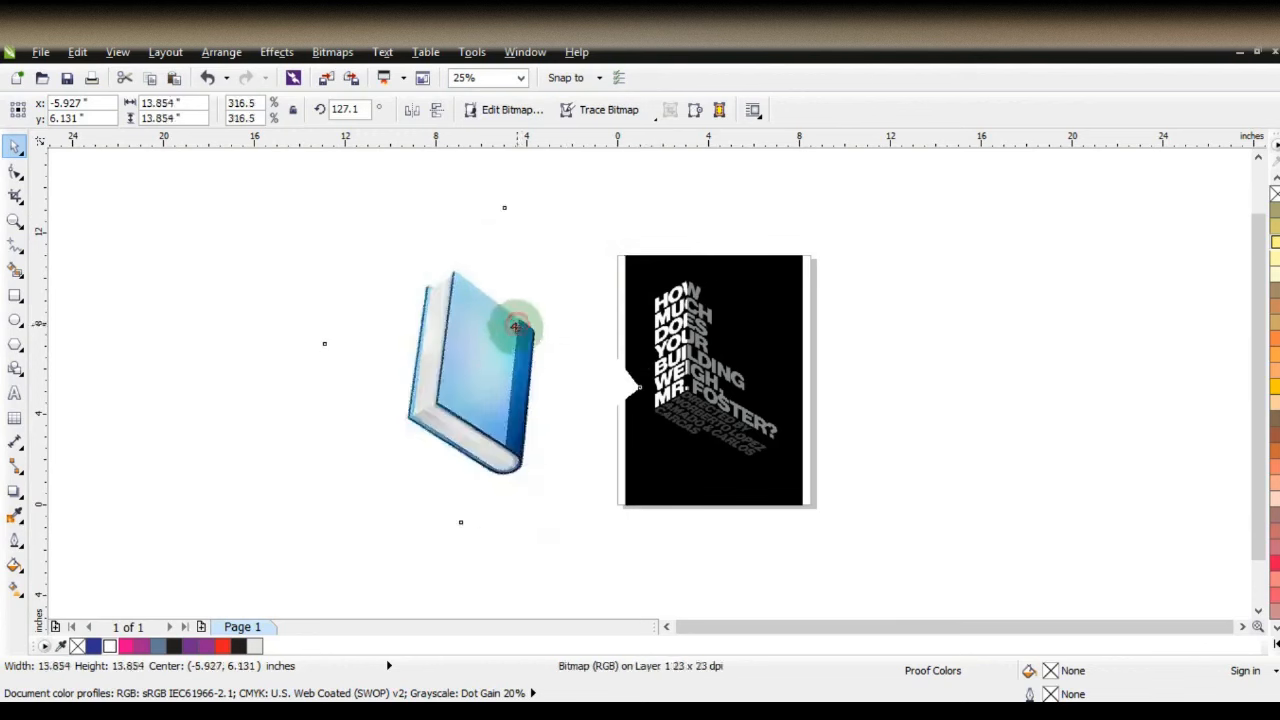
left_click_drag(644, 530, 551, 437)
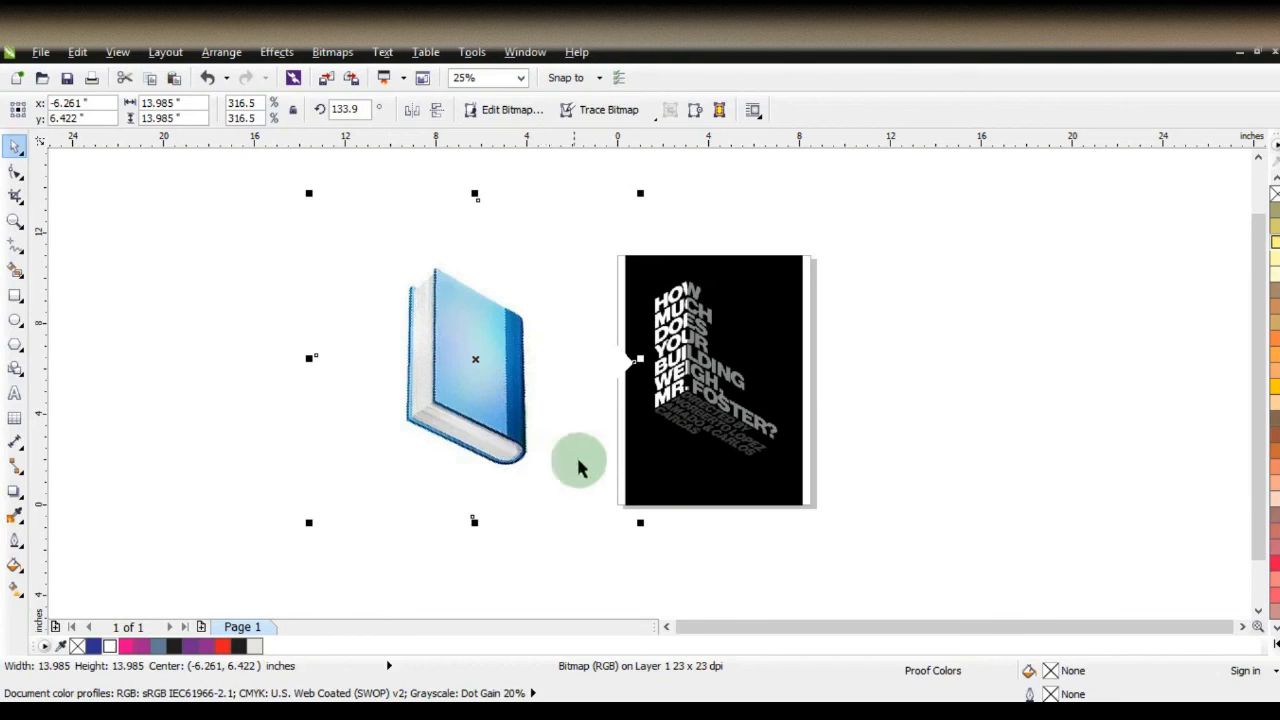
Cut off the book image's corner overlapping the page by adding a node on each adjoining side and deleting the corner node.
left_click(15, 171)
double_click(570, 298)
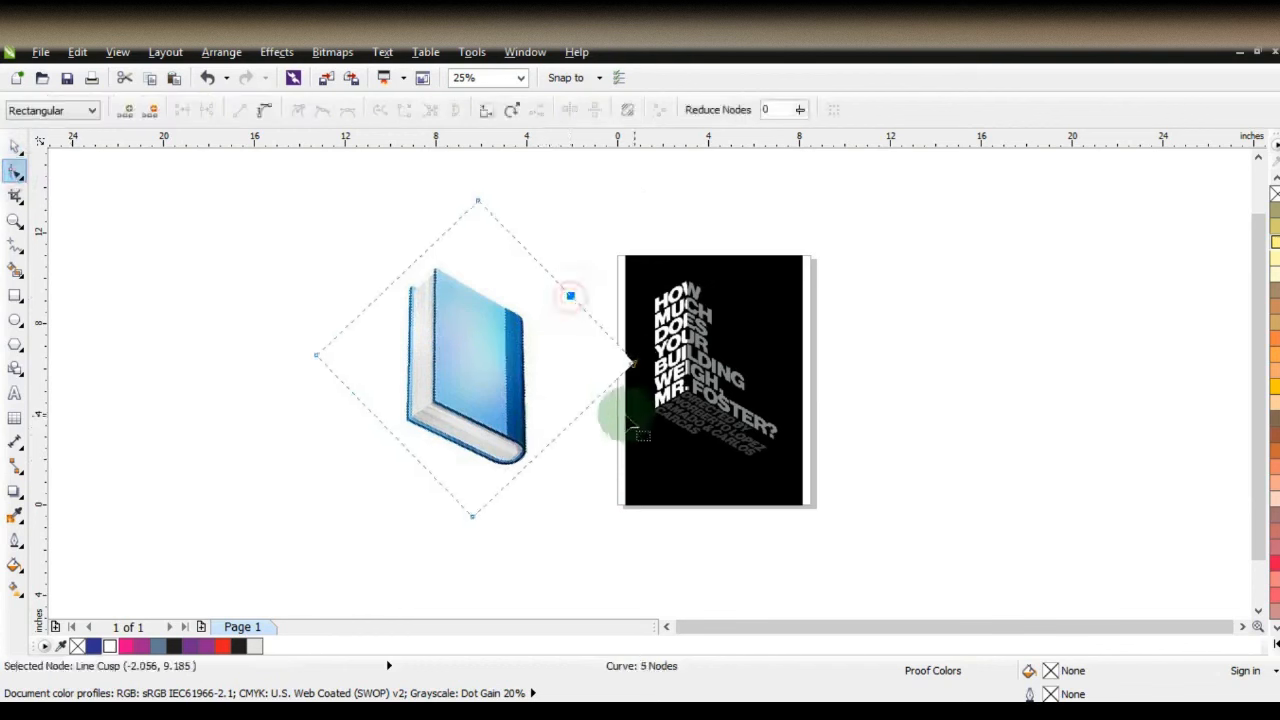
double_click(581, 414)
double_click(633, 363)
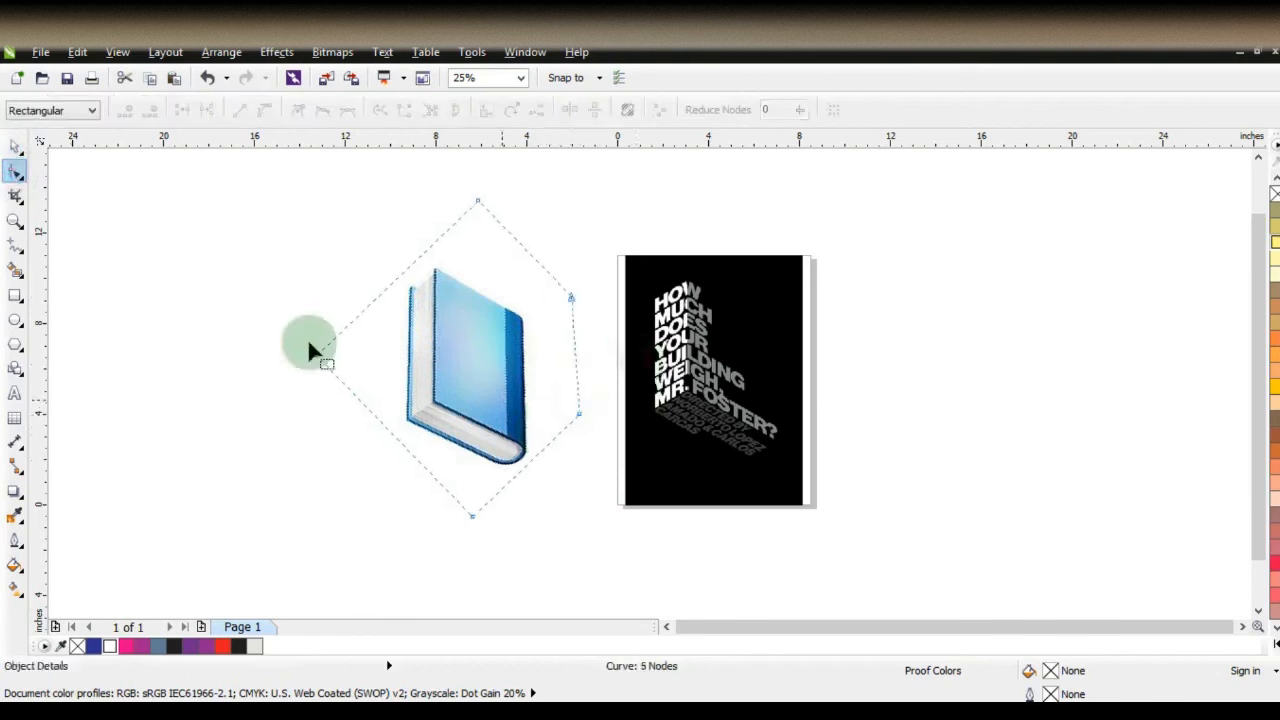
Add the artistic text "HOW MUCH DOES YOUR BUILDING WEIGH, MR. FOSTER?" in seven lines beside the book, with MR. FOSTER? as the last line.
left_click(15, 224)
left_click_drag(366, 217, 891, 537)
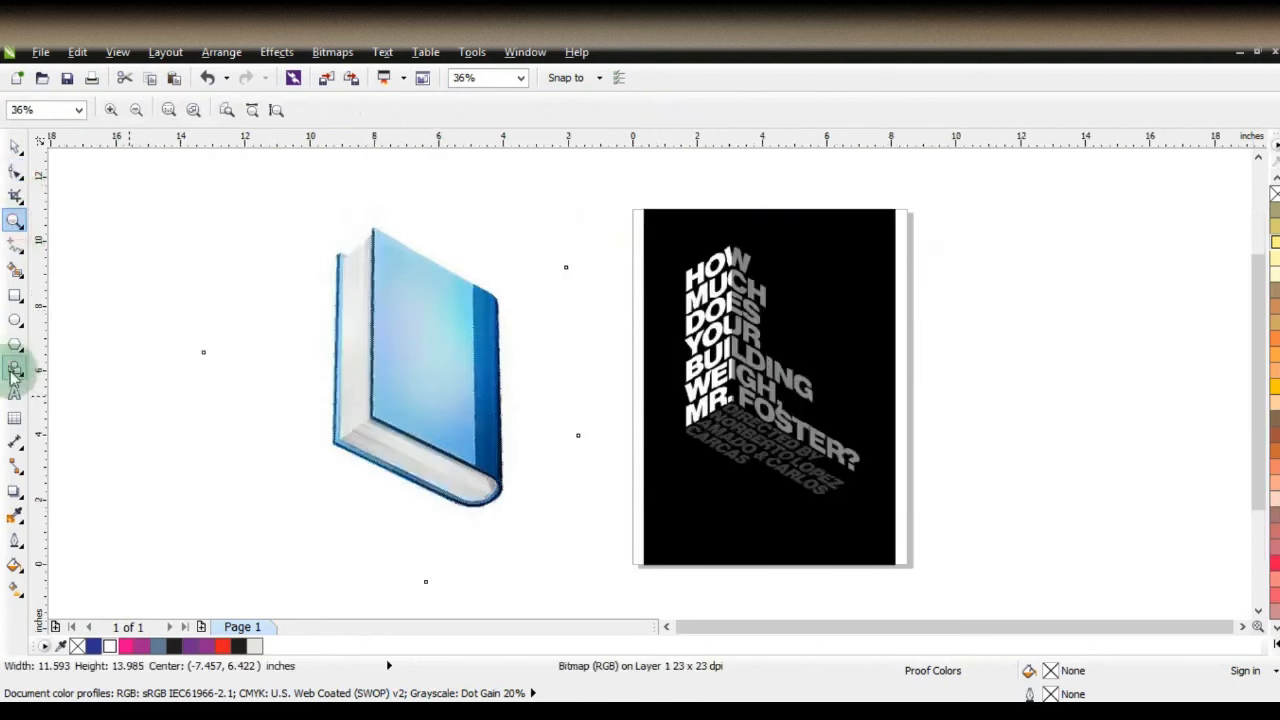
left_click(14, 392)
left_click(153, 343)
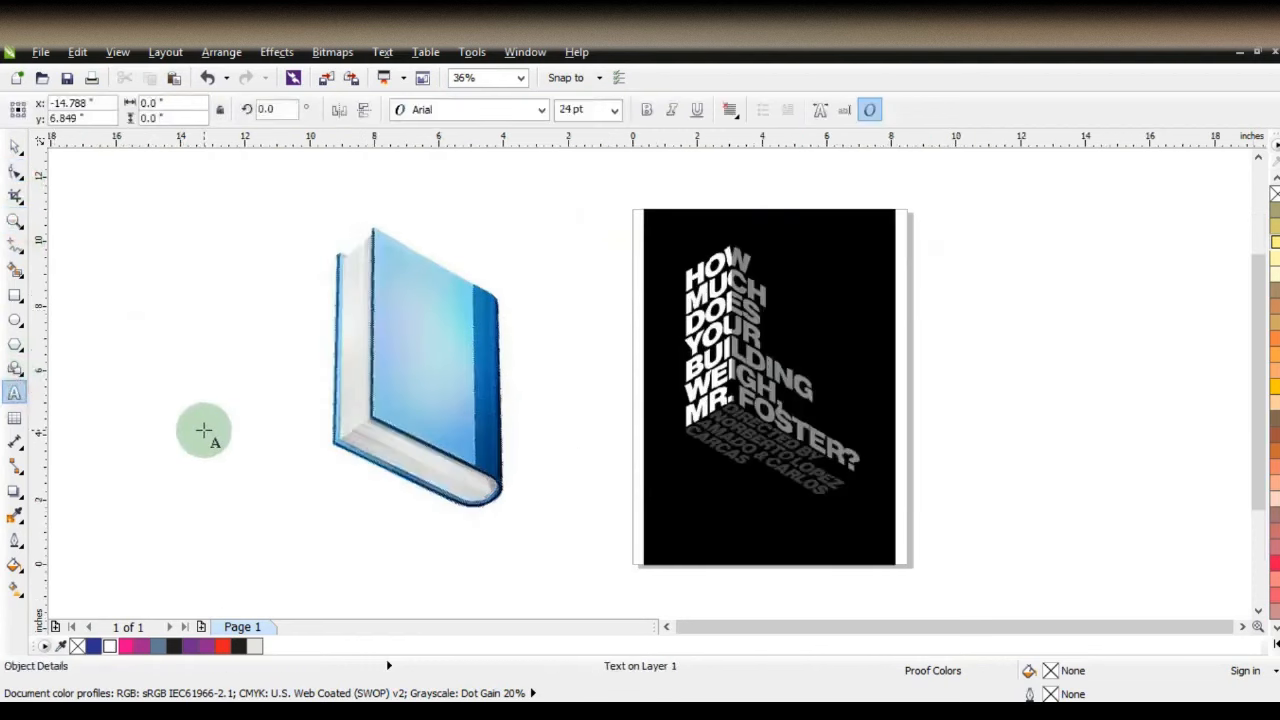
type("how")
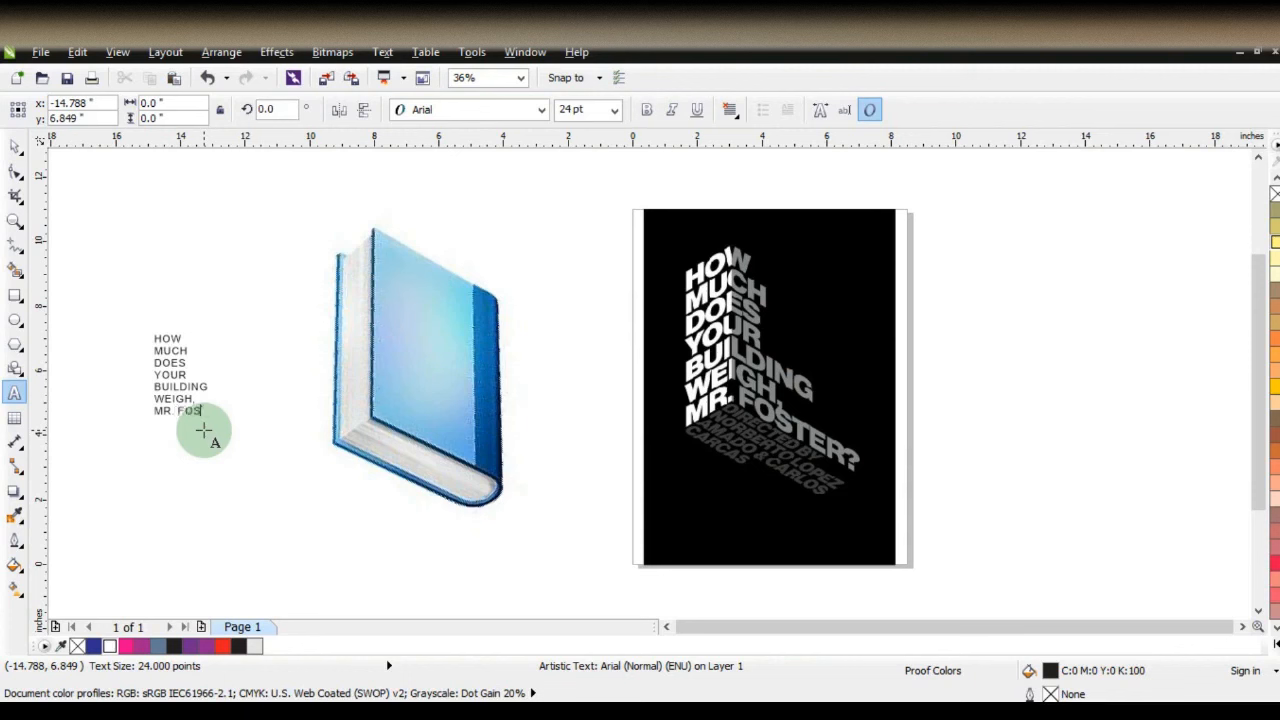
Set the title text's font to Arial Black and tighten its line spacing.
left_click(15, 219)
left_click_drag(317, 313, 914, 523)
left_click(15, 147)
left_click(416, 117)
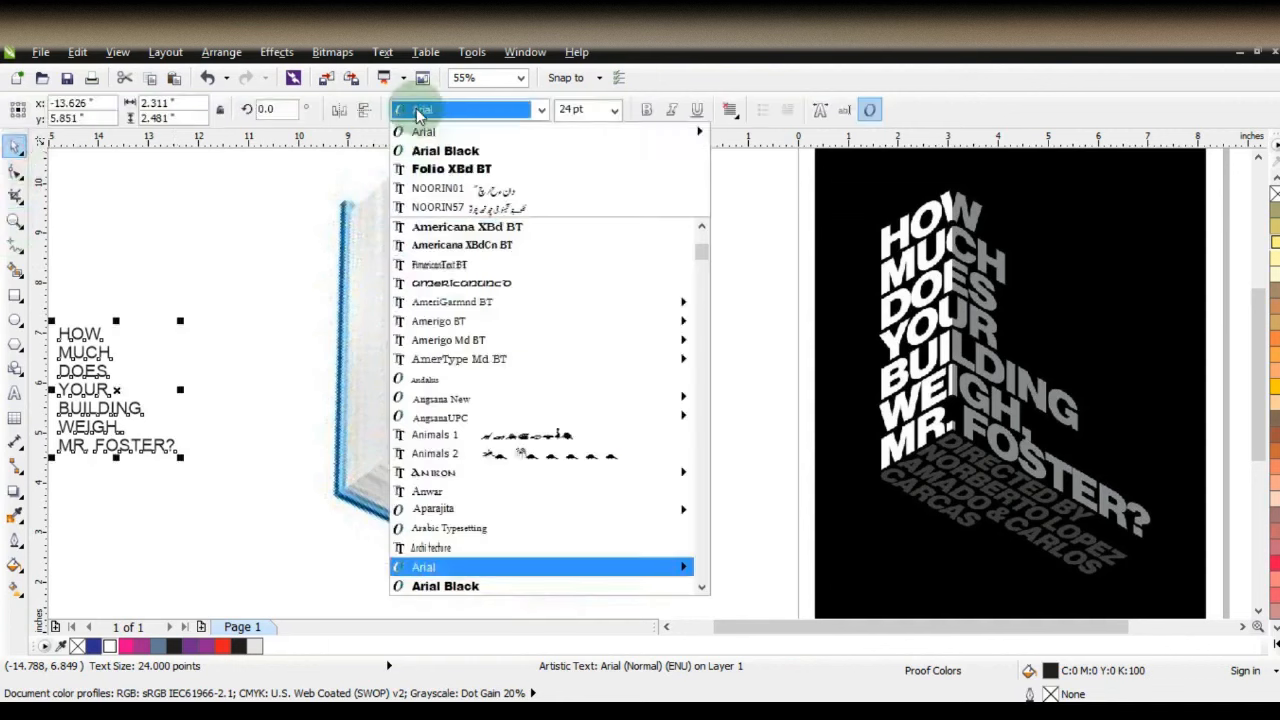
left_click(430, 150)
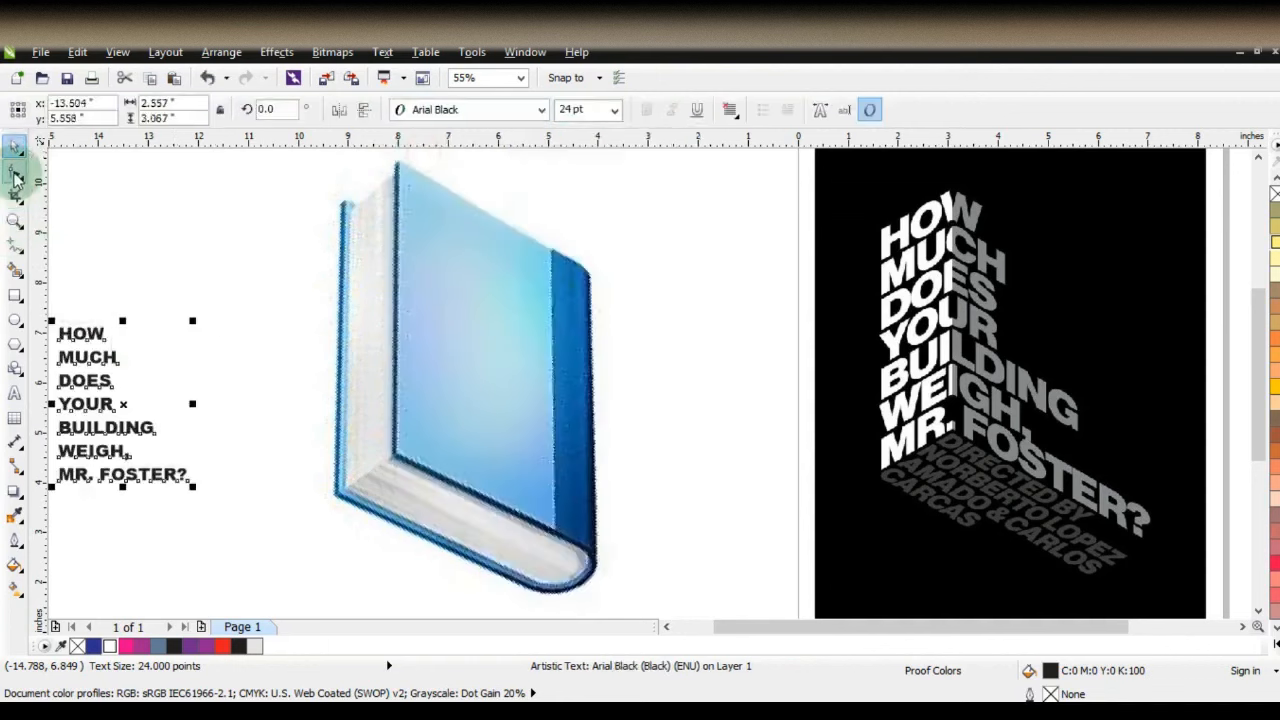
left_click(15, 172)
left_click_drag(55, 487, 94, 425)
Move the title text onto the book's upper corner and enlarge it to about 66.8 pt.
left_click(15, 146)
left_click_drag(150, 345, 438, 201)
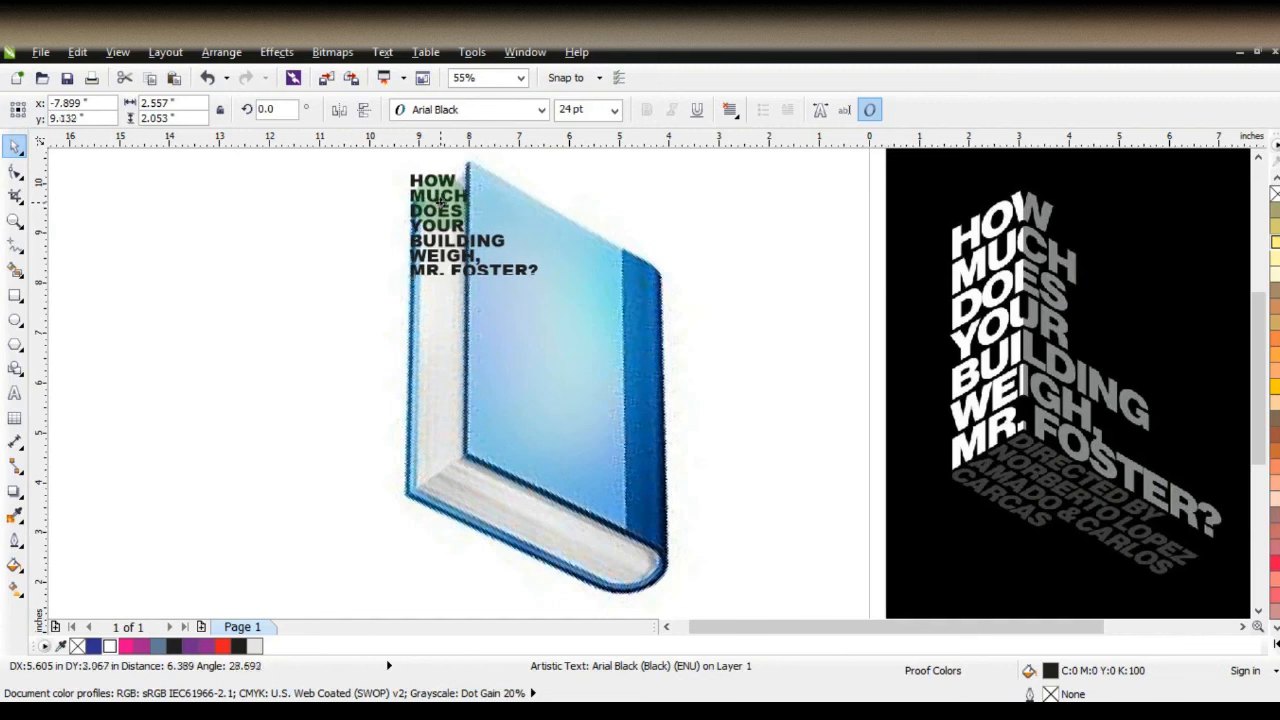
left_click_drag(541, 292, 771, 476)
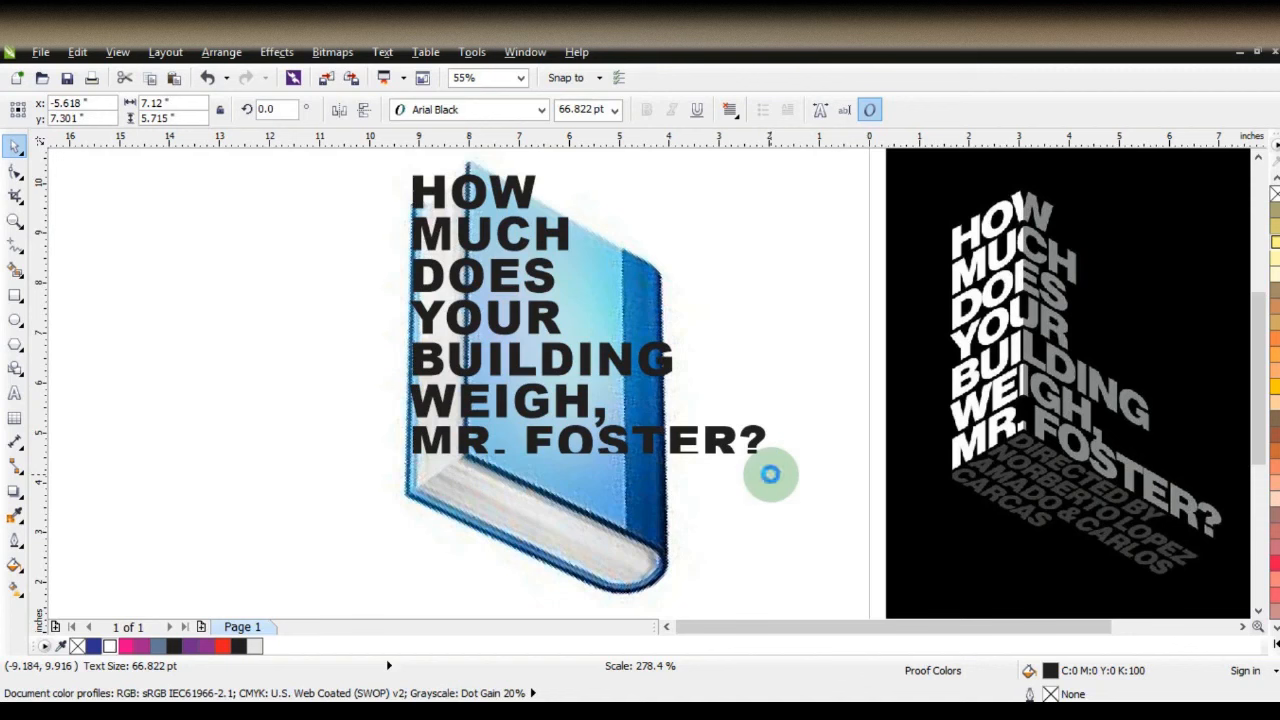
left_click_drag(770, 474, 771, 476)
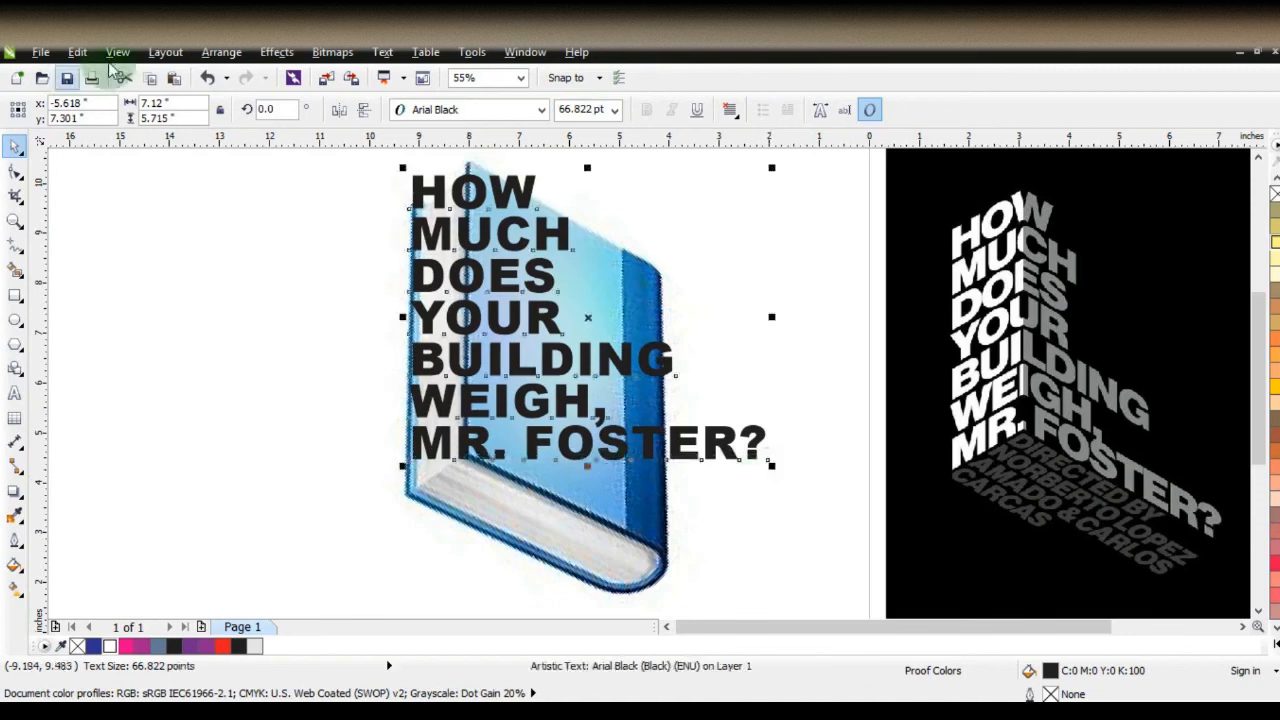
Convert the title text to curves.
left_click(221, 52)
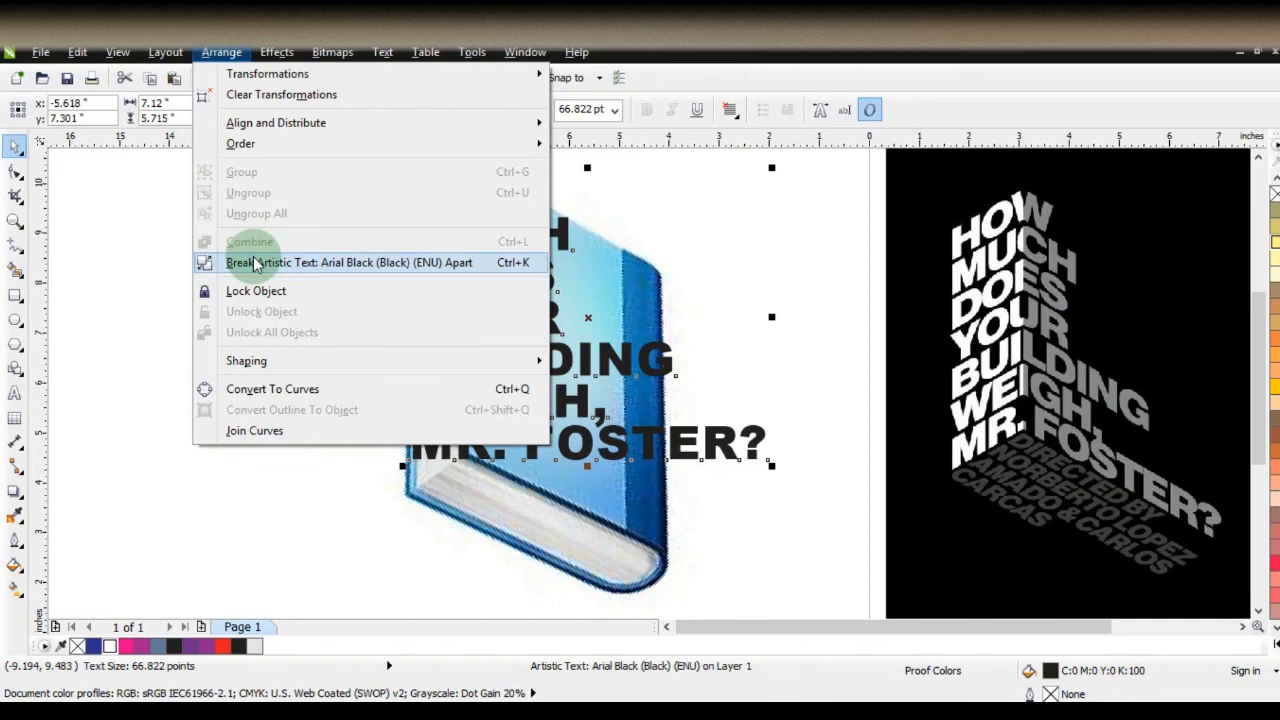
left_click(255, 389)
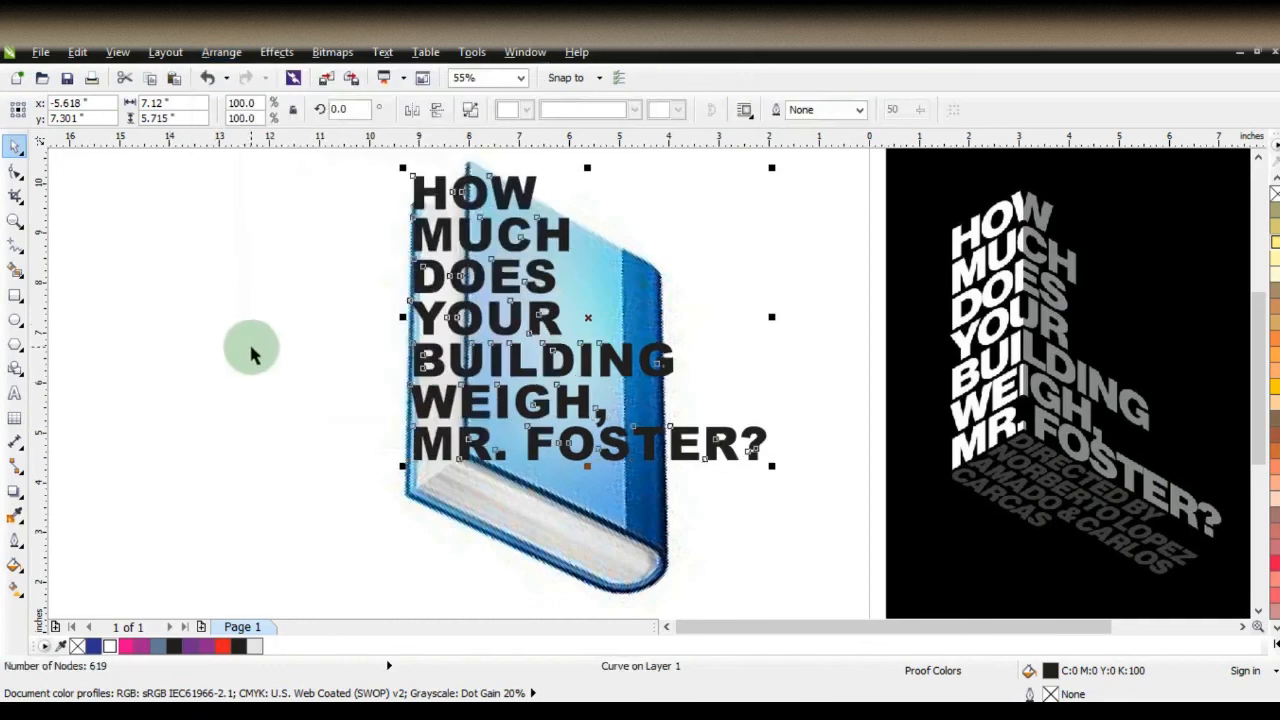
left_click(252, 352)
Draw a vertical straight line about 6.55 in long through the lettering along the edge between the book's pages and cover.
left_click(14, 245)
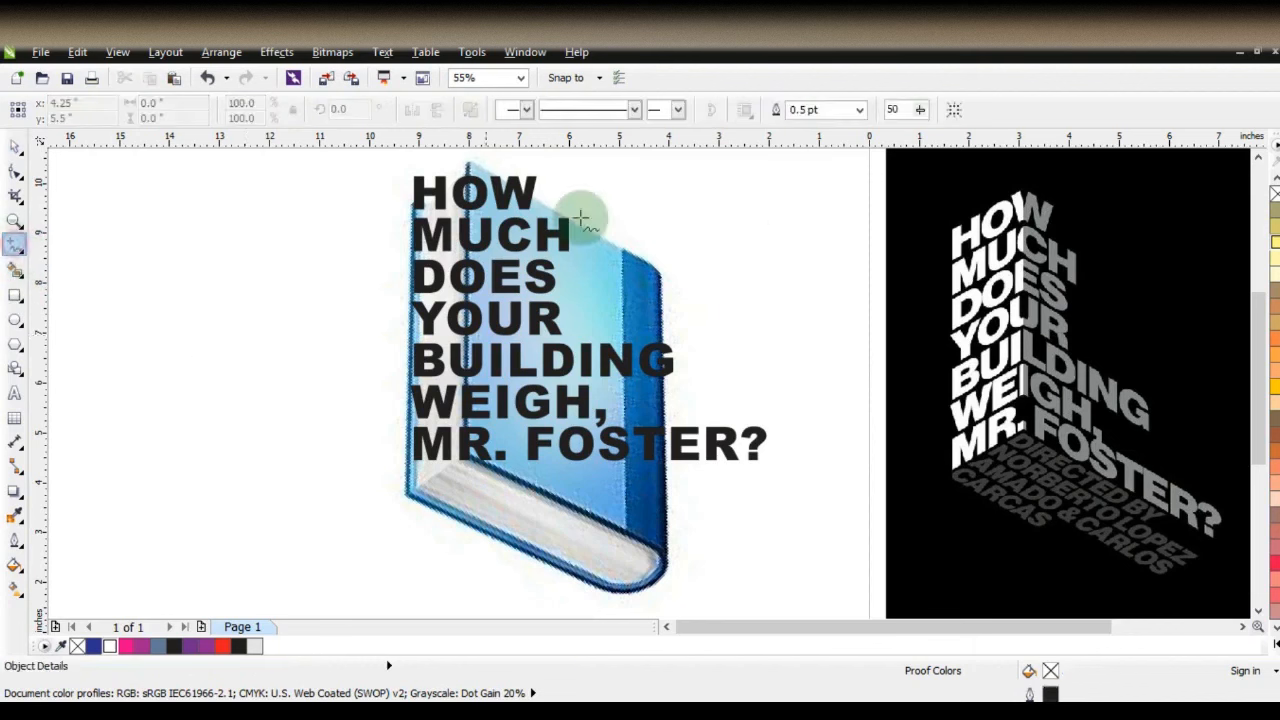
left_click_drag(468, 163, 470, 482)
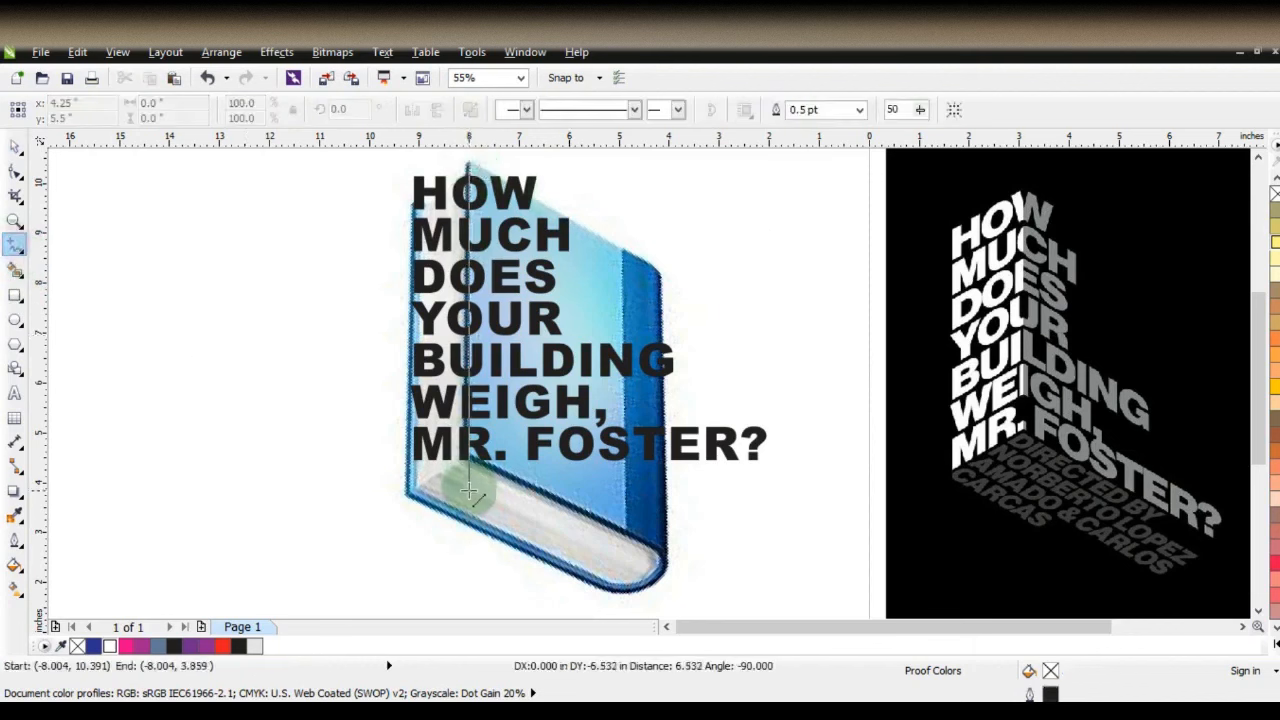
left_click_drag(468, 490, 468, 495)
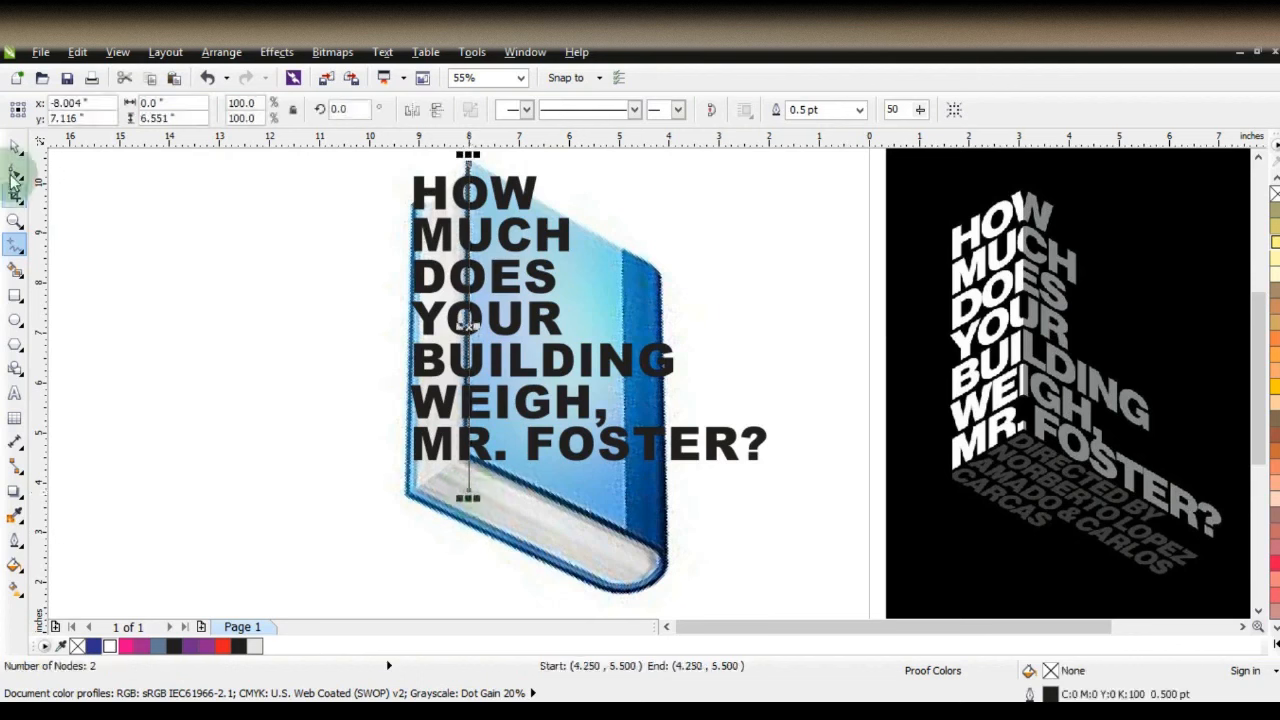
Trim the lettering with the vertical line and delete the line.
left_click(18, 147)
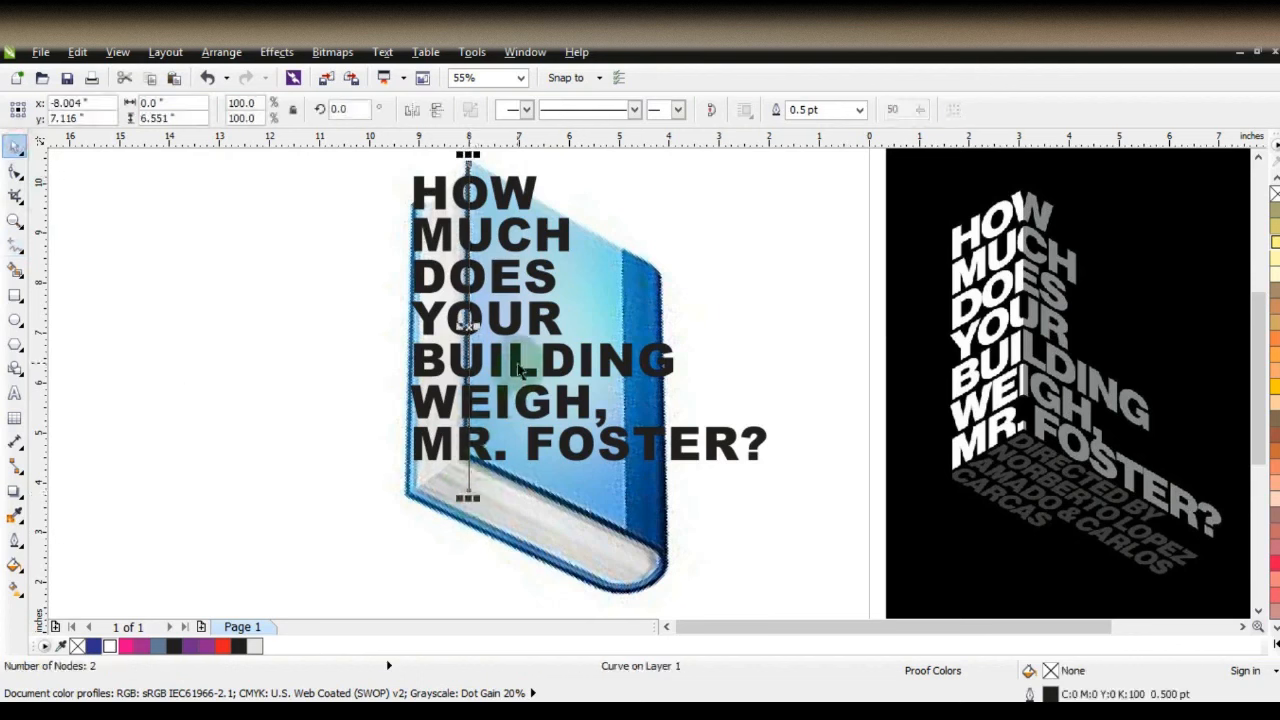
left_click(580, 157)
left_click(606, 108)
left_click(214, 223)
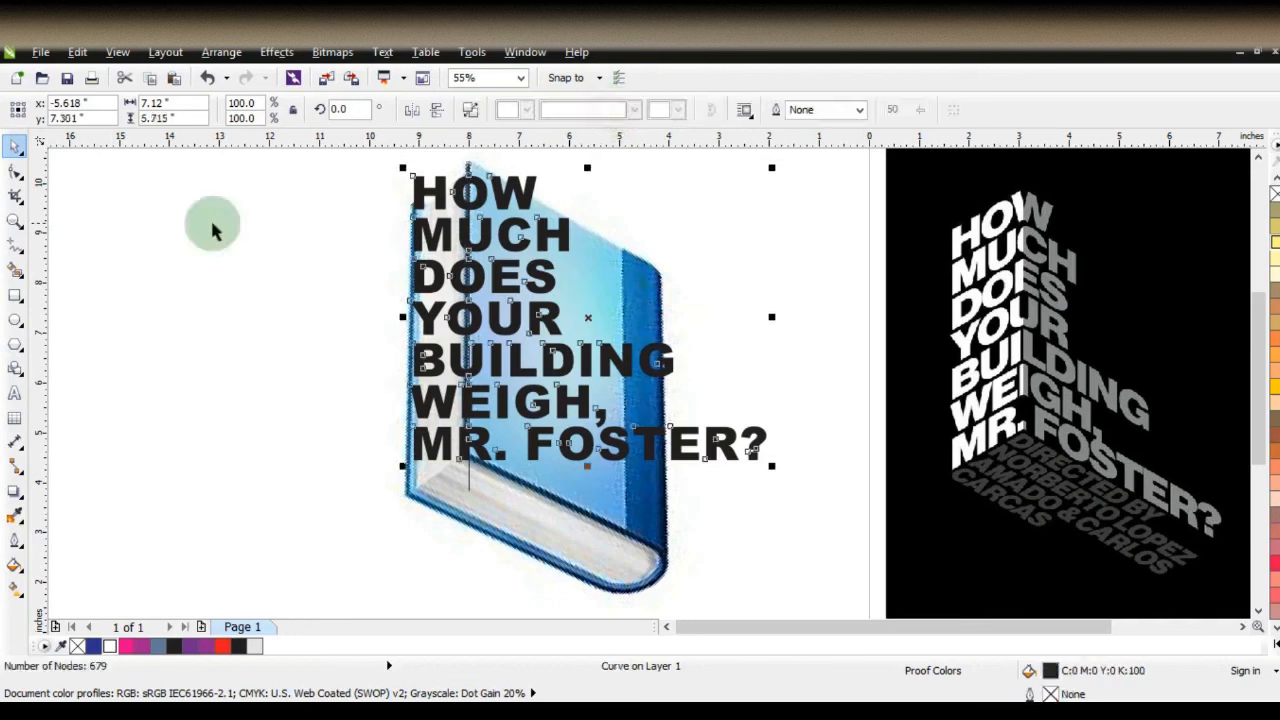
left_click(490, 165)
left_click(469, 160)
key("Delete")
Break the trimmed lettering apart and combine the pieces left of the cut into one curve.
left_click(545, 290)
left_click(543, 279)
left_click(467, 109)
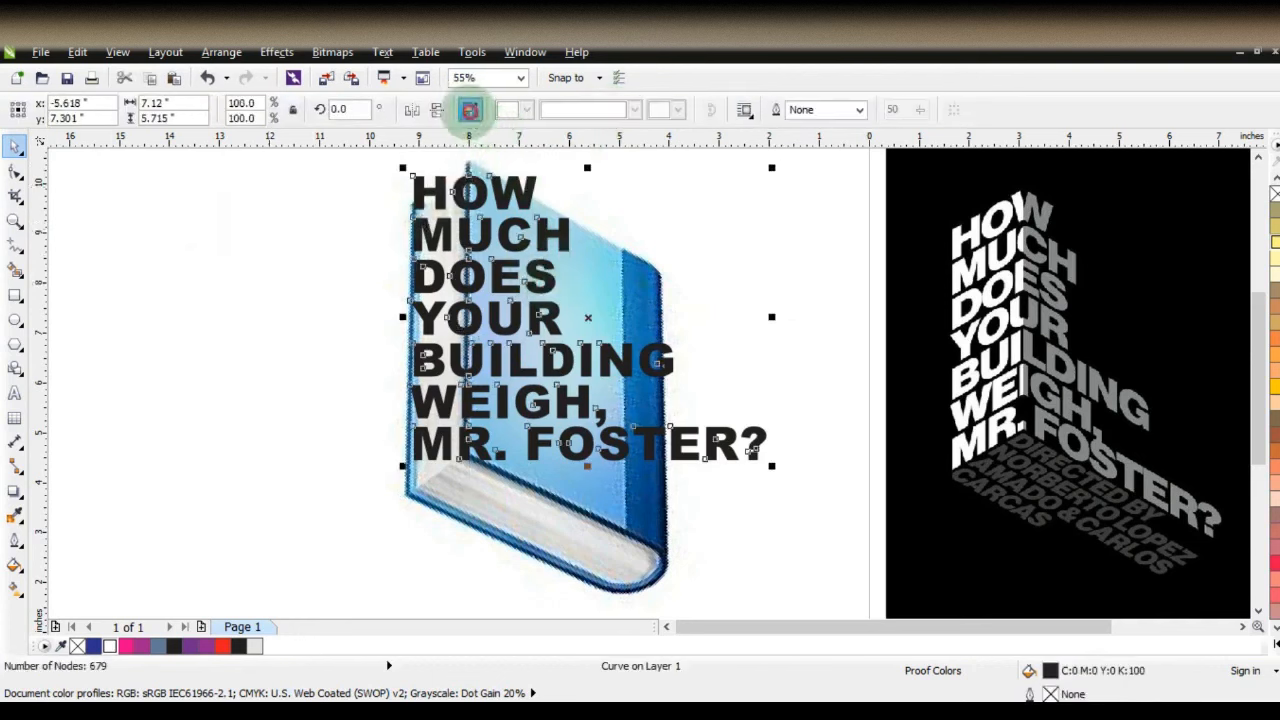
left_click_drag(293, 157, 471, 488)
left_click(469, 109)
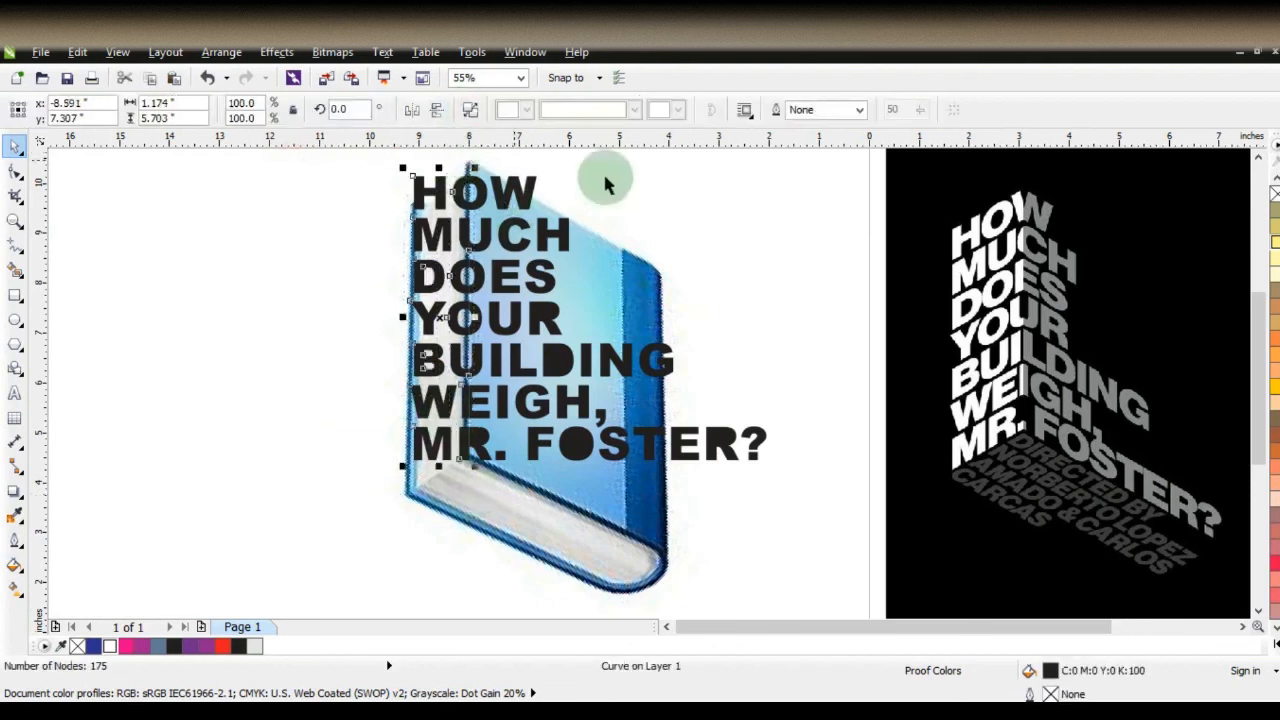
Combine all letter pieces right of the cut into one curve.
left_click(835, 176)
left_click_drag(871, 166, 457, 540)
left_click(471, 110)
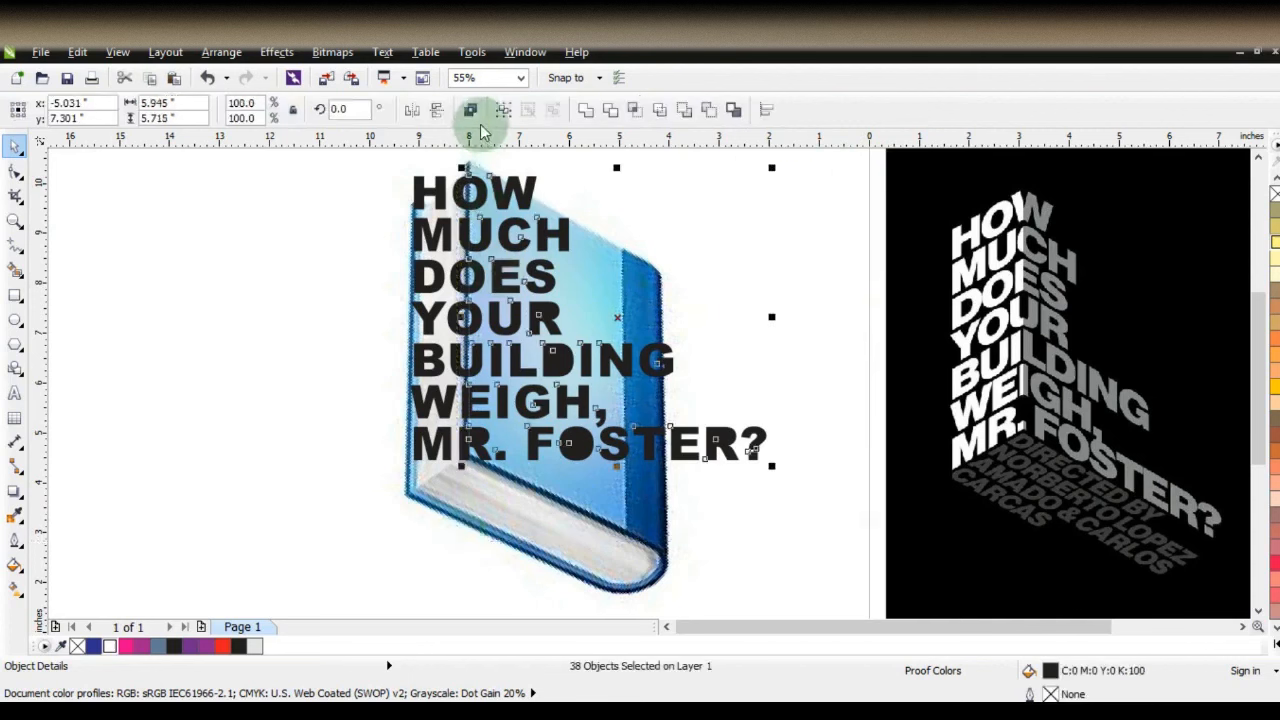
Skew the left part of the lettering vertically, lowering its outer edge to follow the book's page side.
left_click(415, 372)
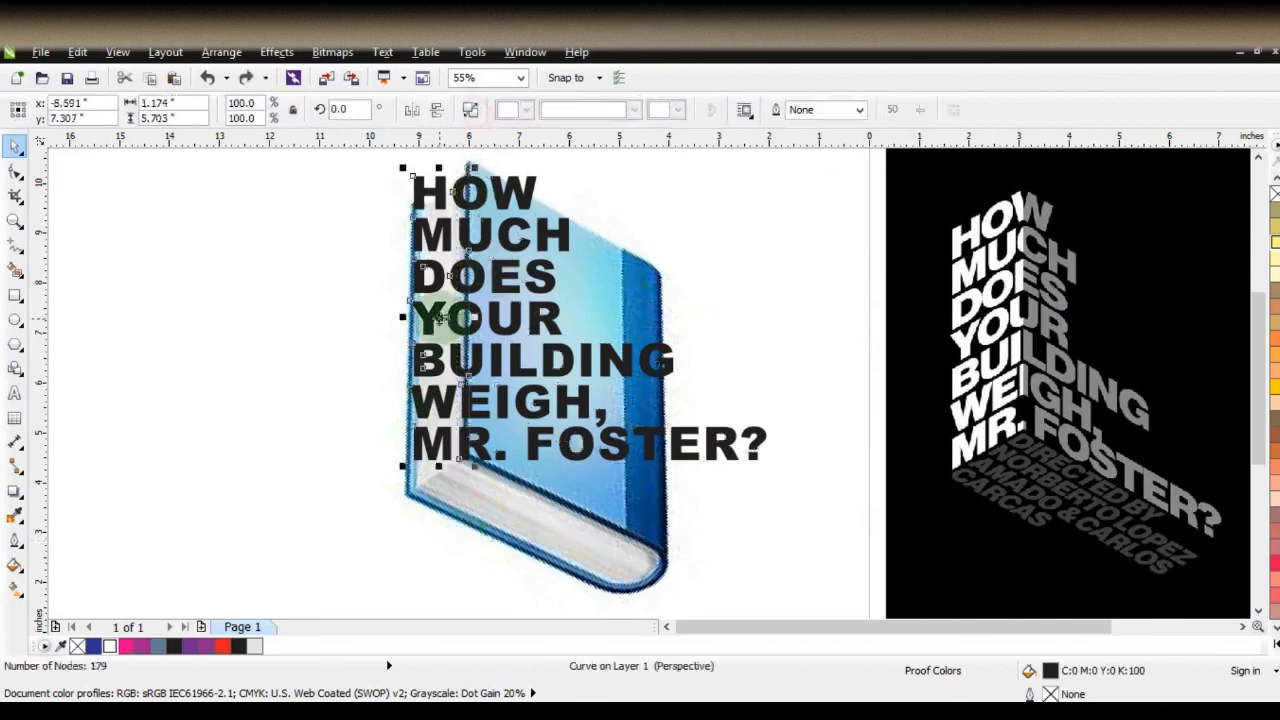
left_click(405, 318)
left_click_drag(405, 318, 405, 342)
Skew the right part of the lettering downward to about 335.9° so it follows the slant of the book cover.
left_click(548, 372)
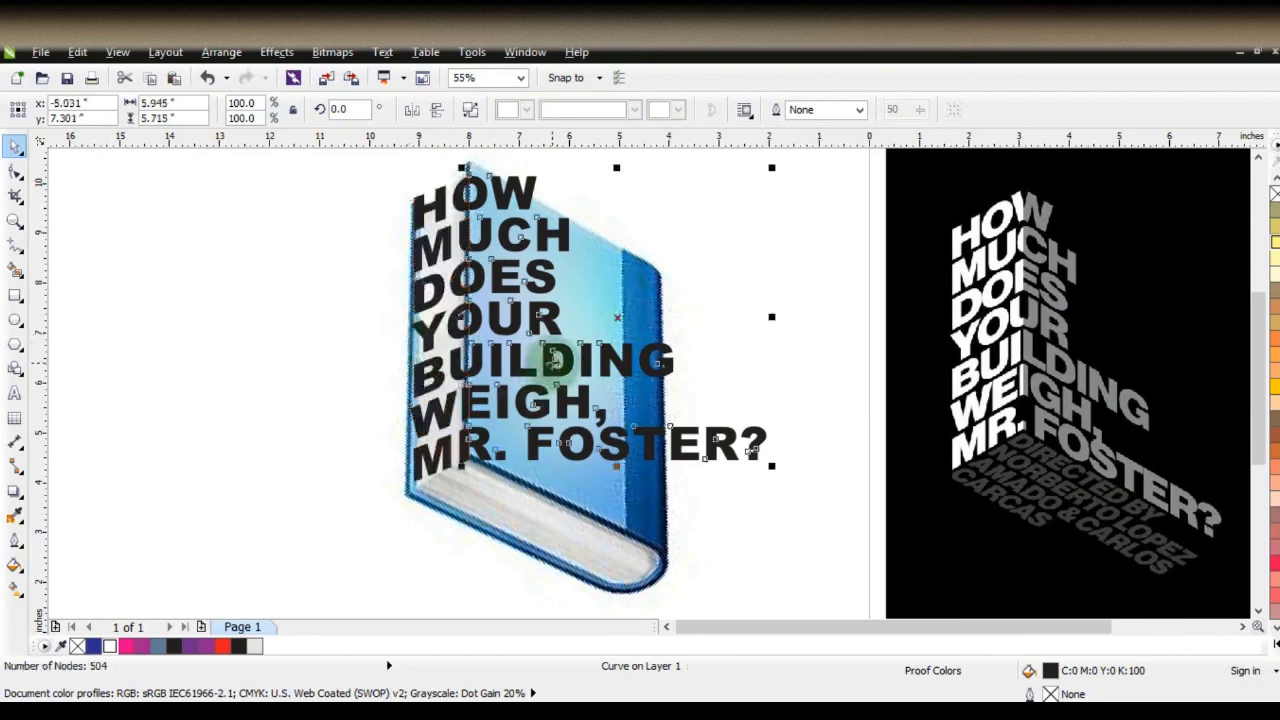
left_click(548, 372)
left_click_drag(768, 314, 762, 400)
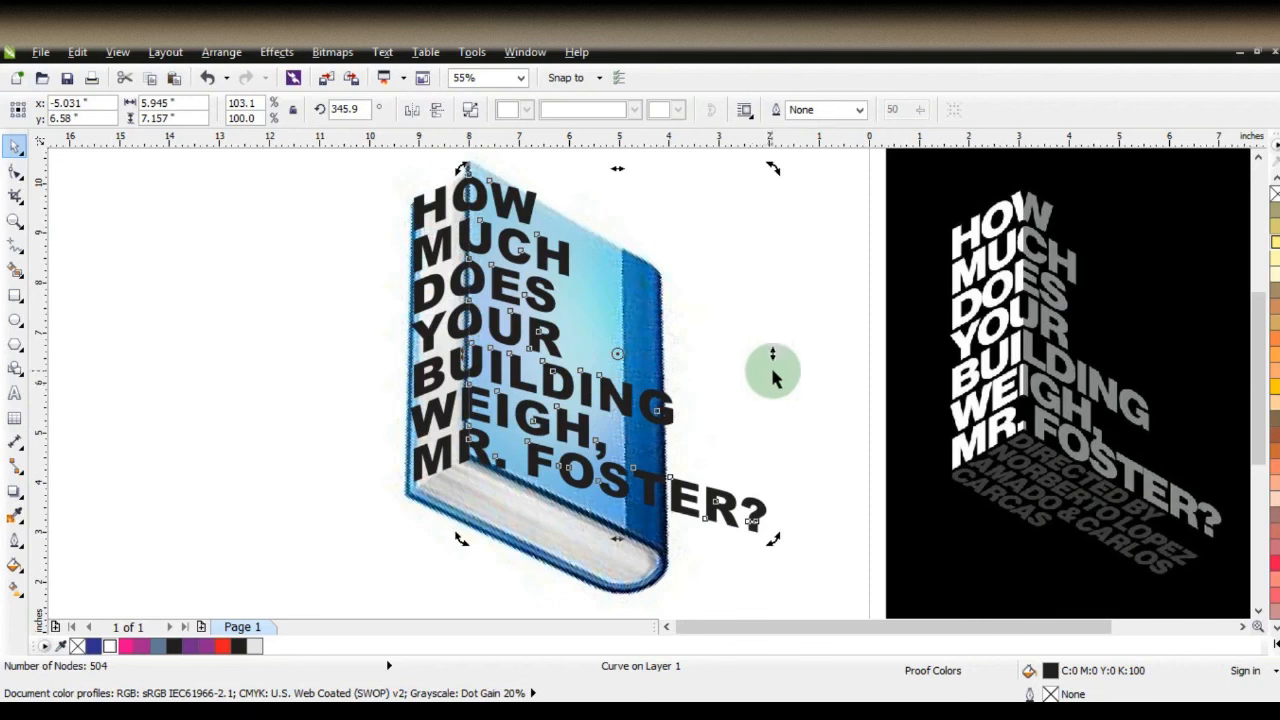
left_click_drag(771, 351, 772, 388)
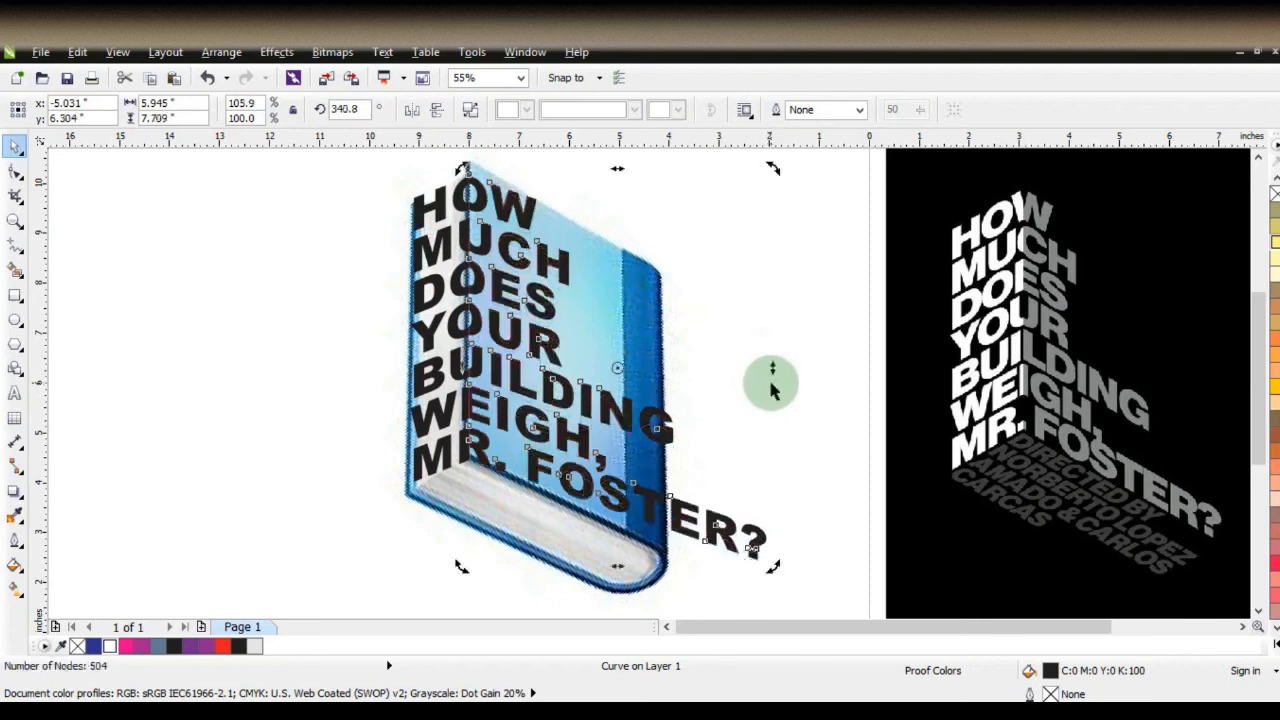
left_click_drag(768, 366, 772, 402)
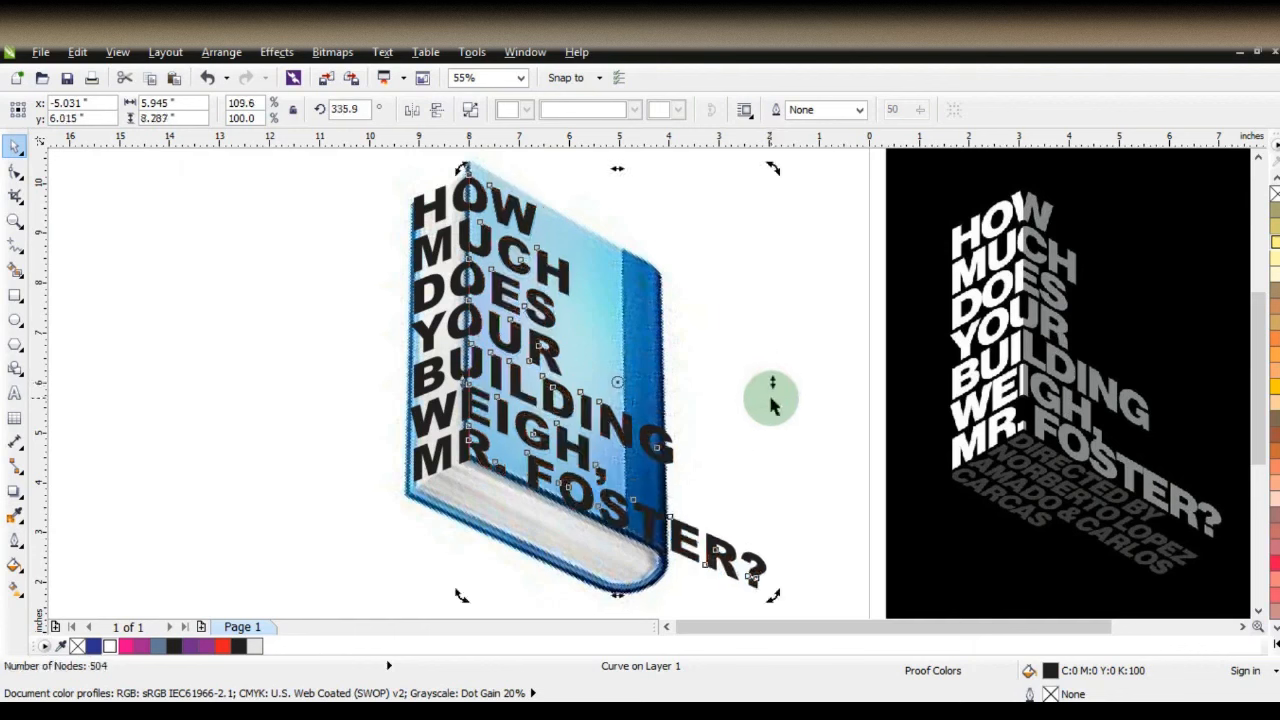
Draw a rectangle about 8.99 in wide and 9.47 in high around the book and lettering.
left_click(803, 390)
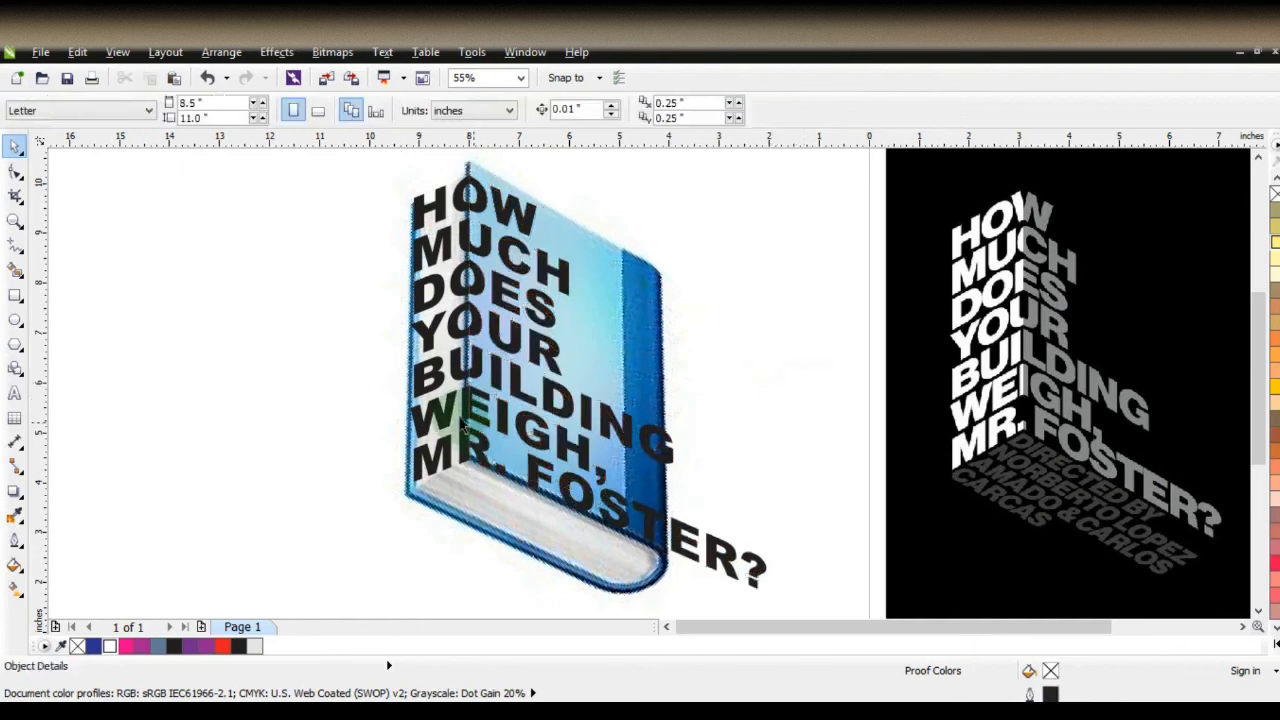
left_click(15, 295)
left_click_drag(380, 183, 820, 597)
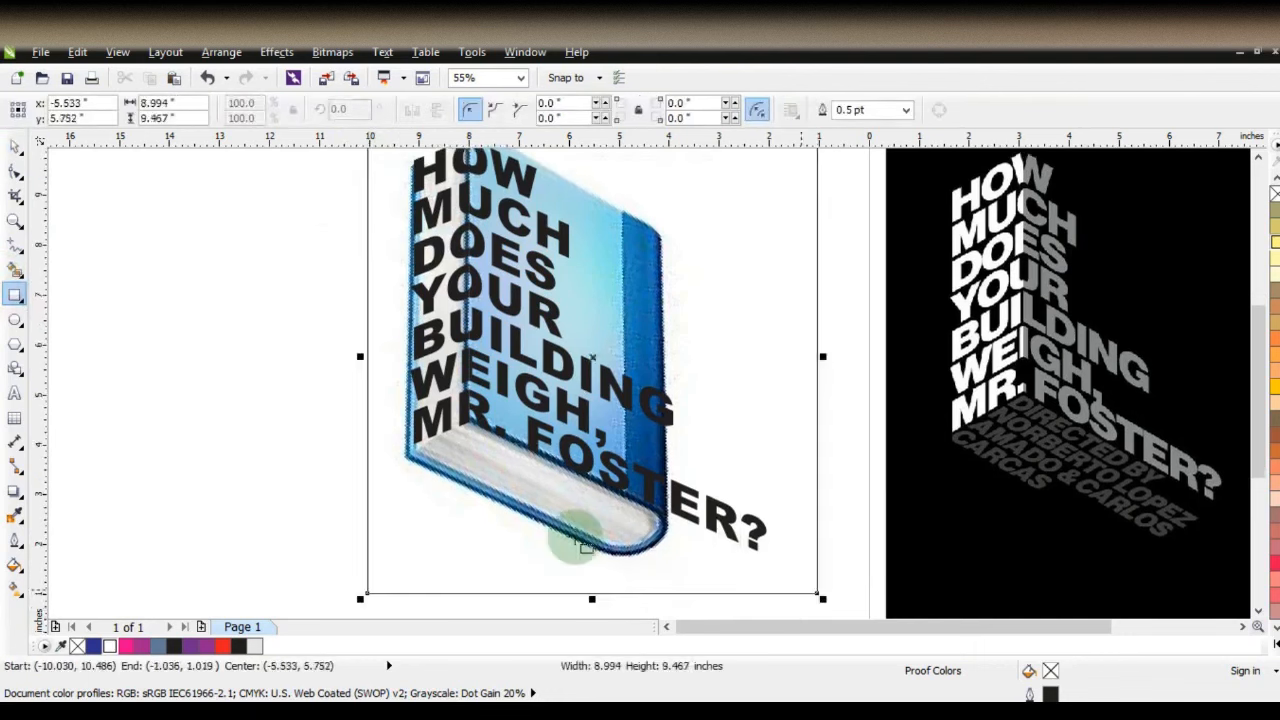
Move the book image out of the rectangle to the empty area on its left.
left_click(15, 145)
left_click_drag(619, 536, 212, 534)
key("ctrl+z")
left_click_drag(533, 510, 115, 515)
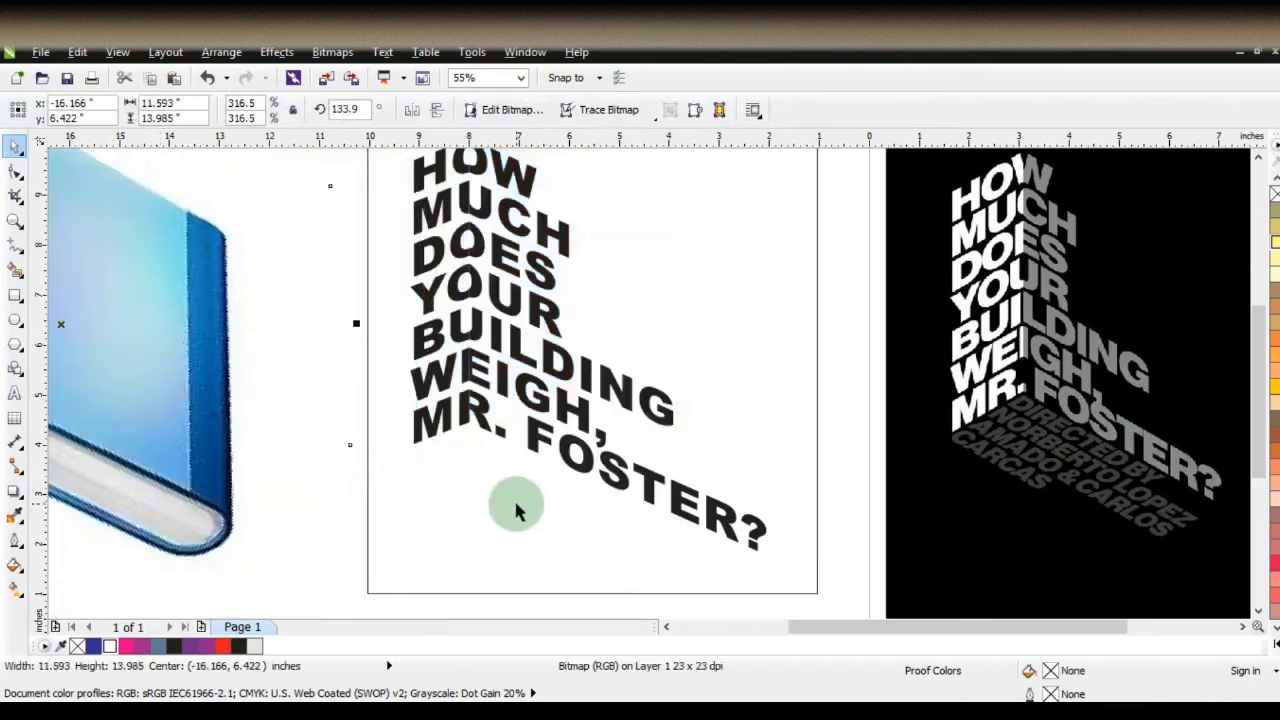
Fill the rectangle behind the lettering with black and select the left part of the lettering.
left_click(425, 430)
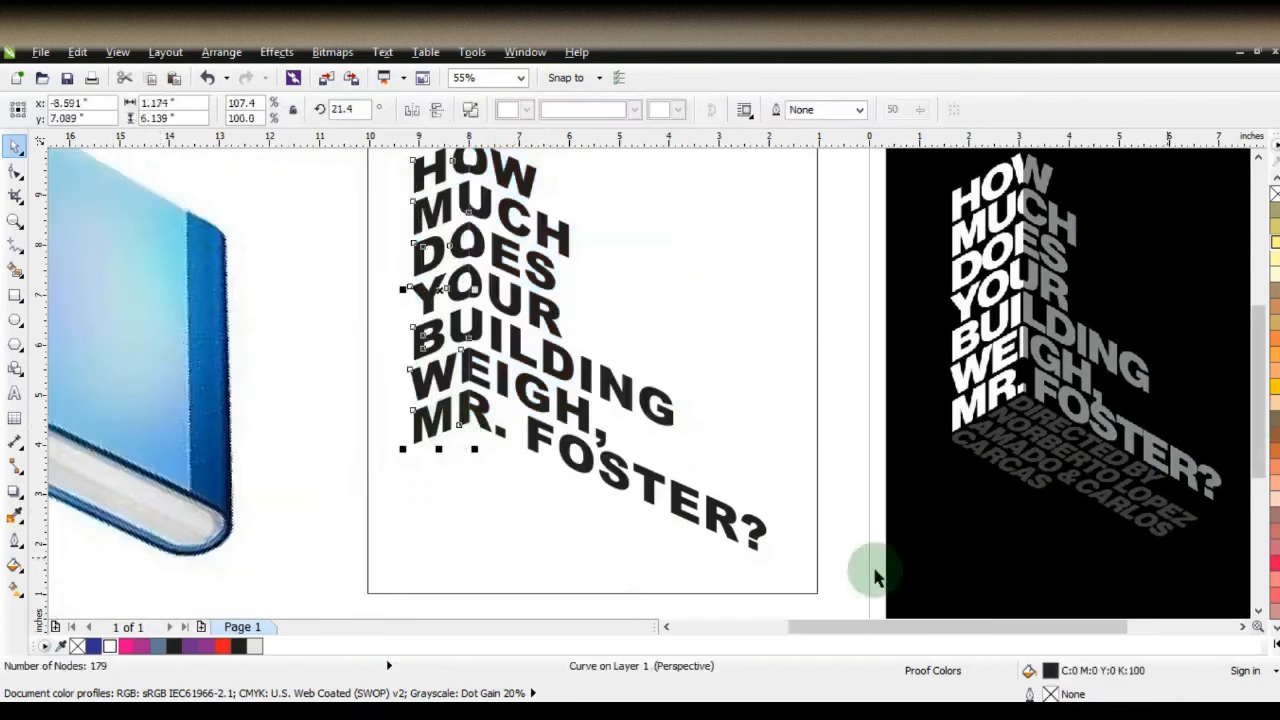
left_click(474, 580)
left_click(1272, 645)
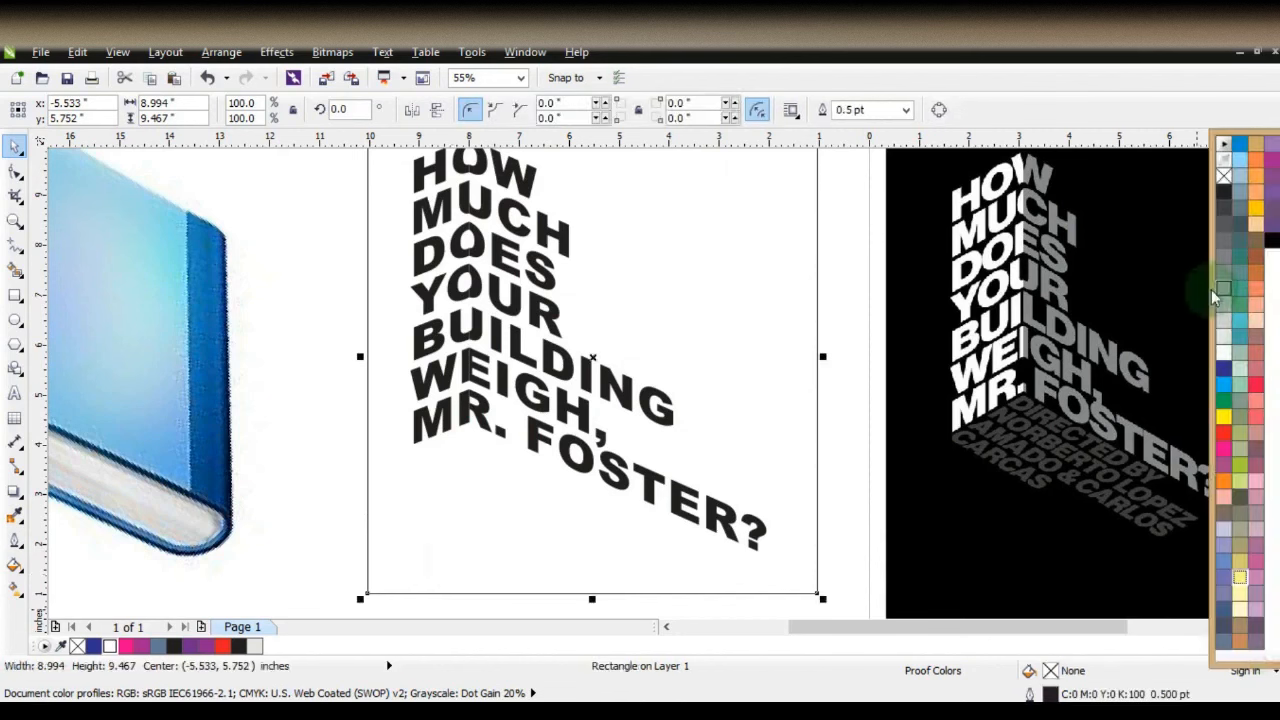
left_click_drag(1272, 240, 450, 298)
left_click(436, 297)
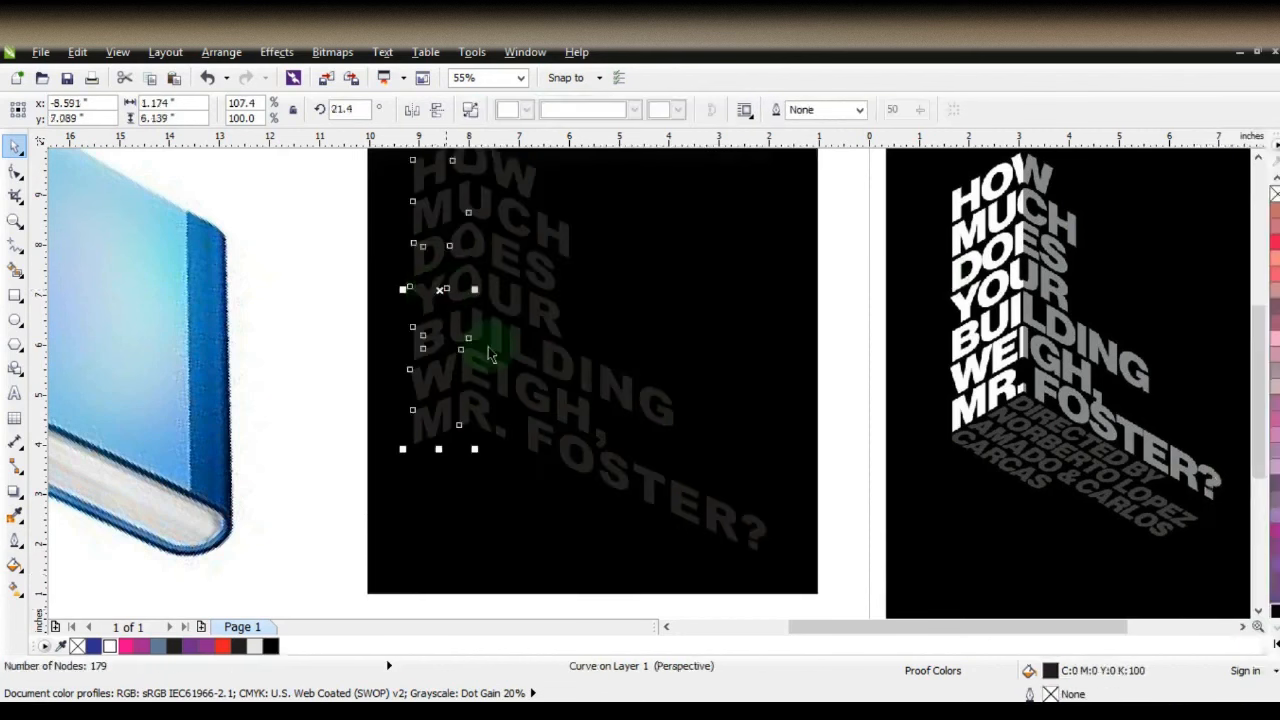
Fill the left part of the lettering with 10% black and the right part with a medium grey.
left_click(1270, 645)
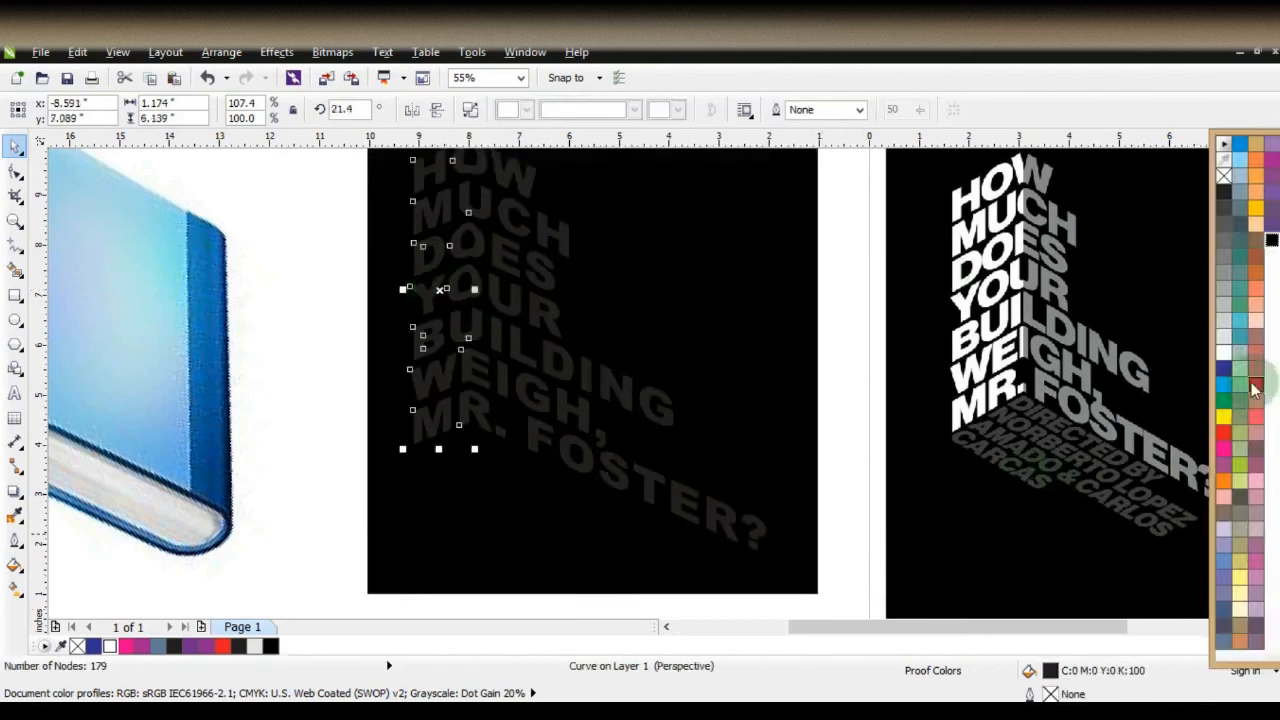
left_click(1223, 337)
left_click(565, 383)
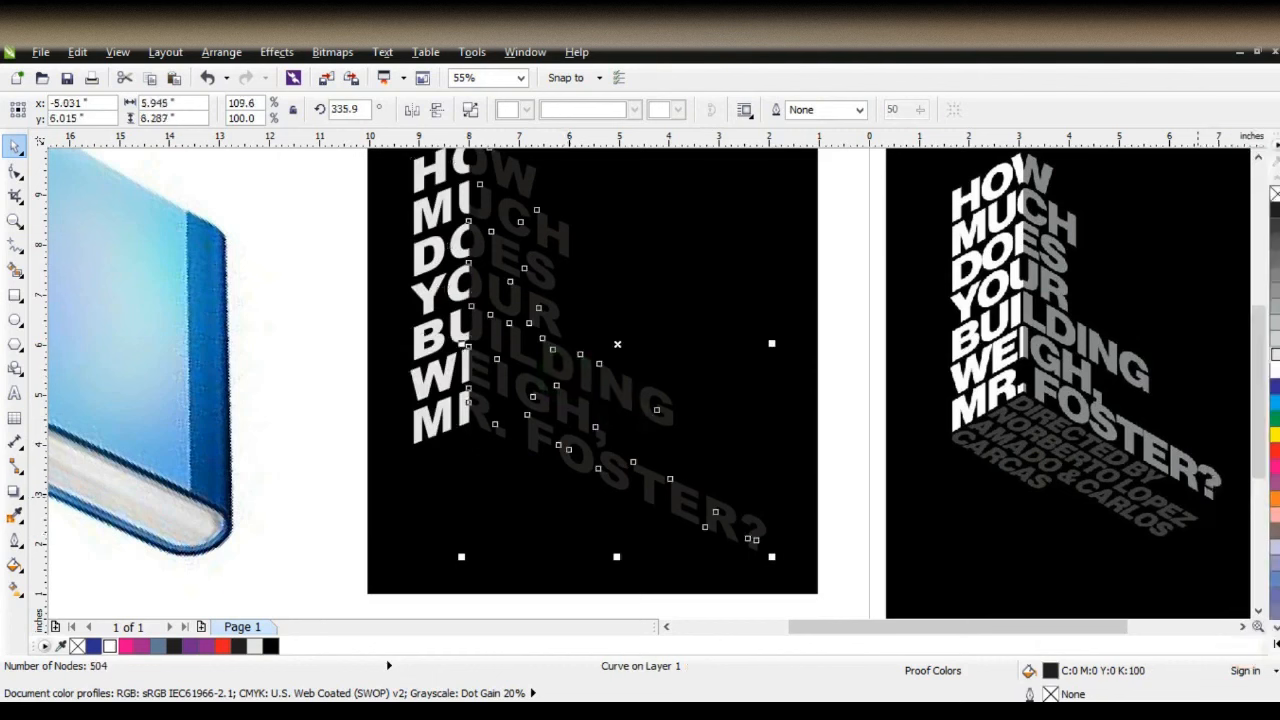
left_click(1275, 318)
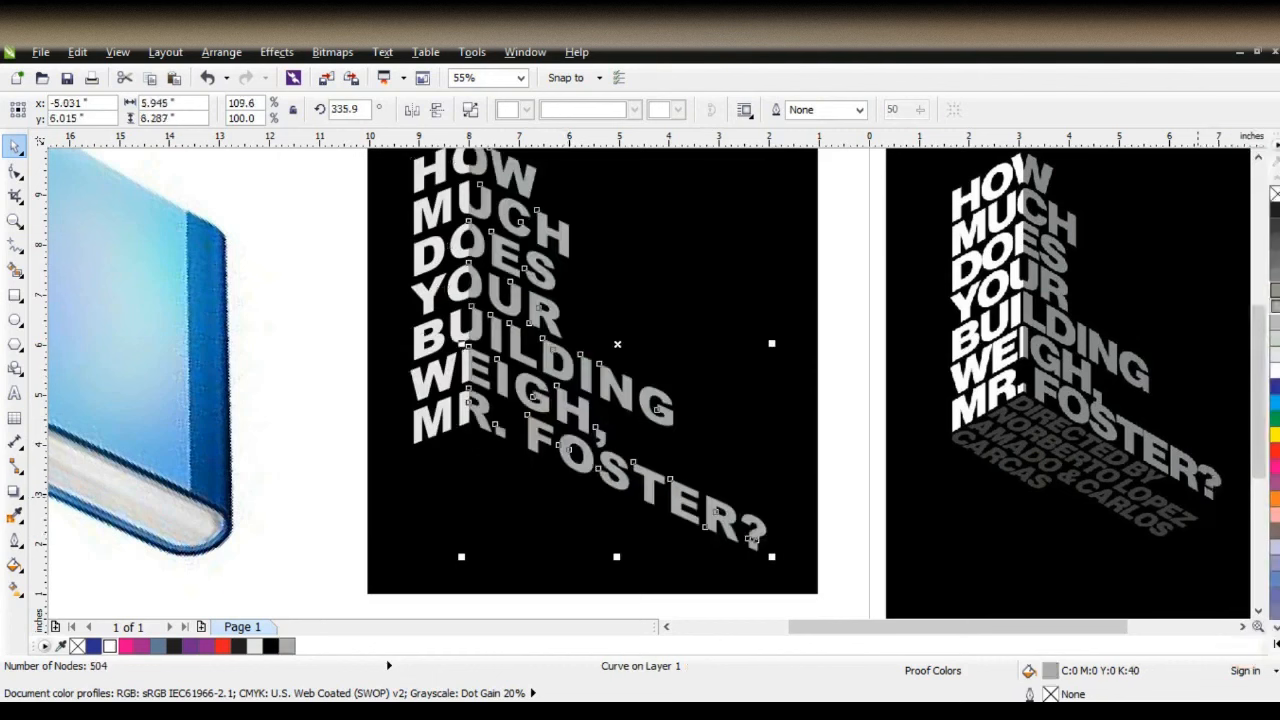
left_click(906, 474, "shift")
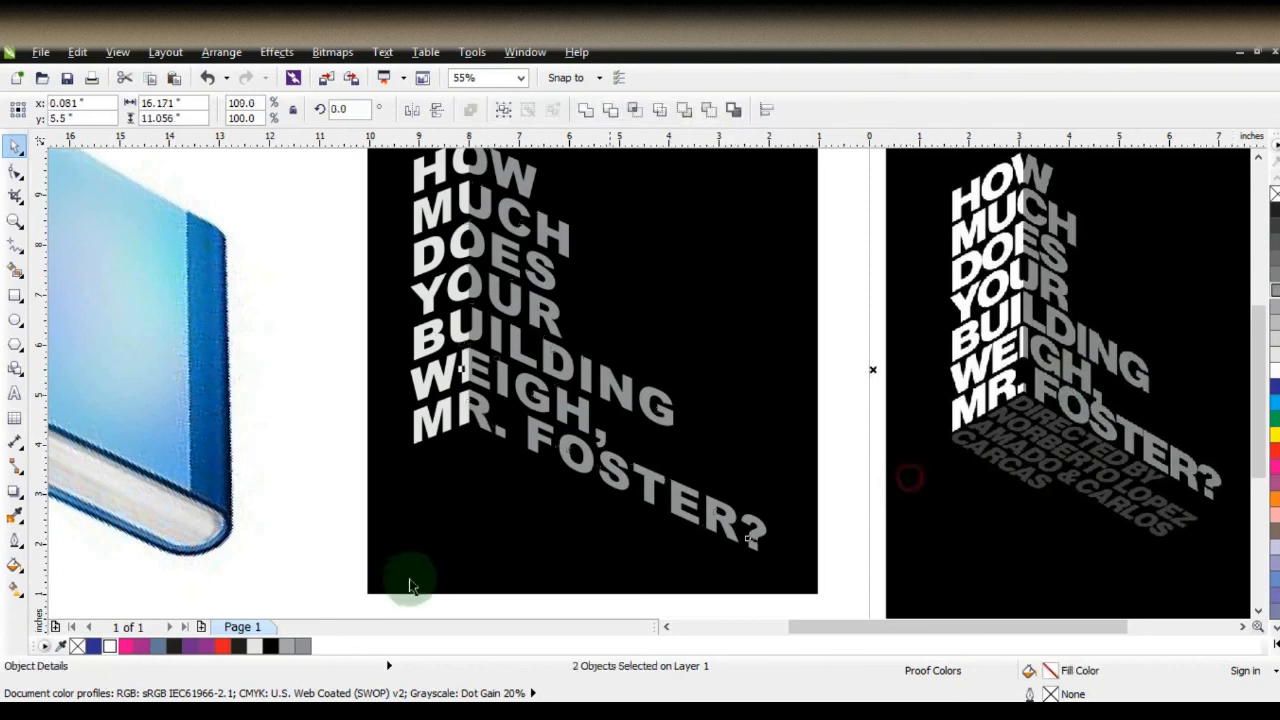
key("shift+F2")
left_click(671, 533)
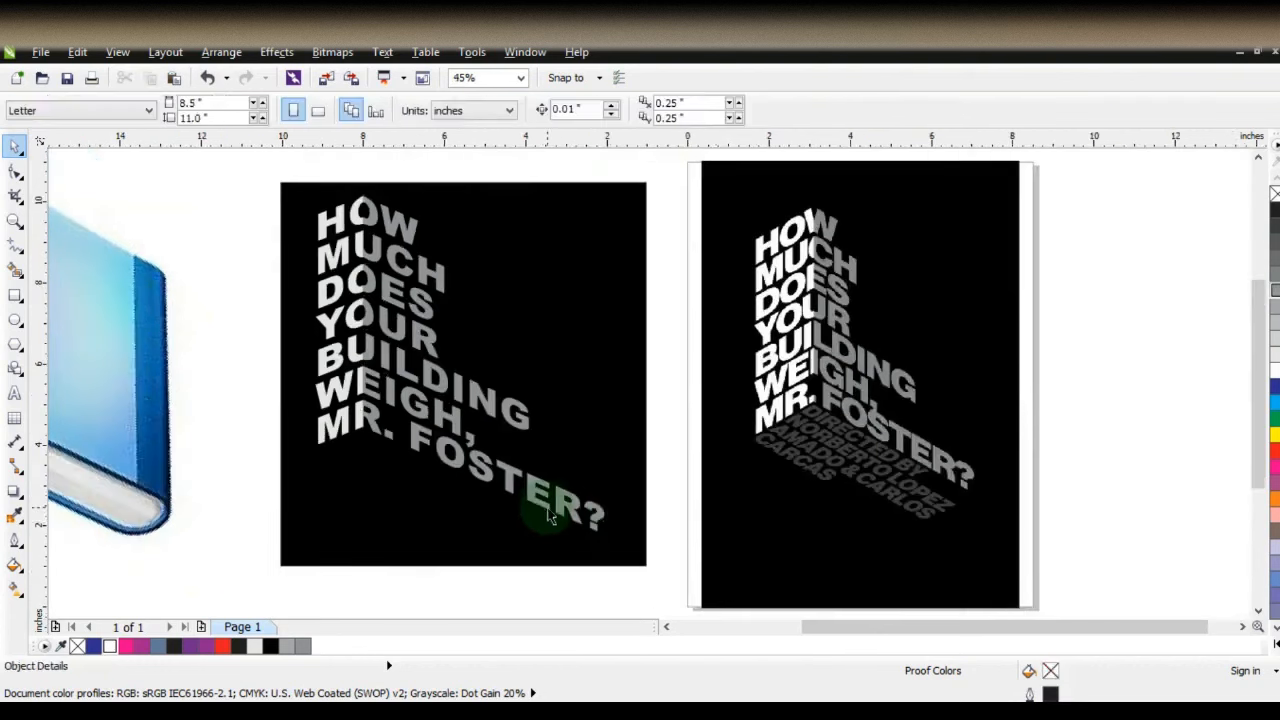
Add a three-line director's credit beginning with "DIRECTED BY" as 24 pt artistic text in the empty area beside the black poster.
left_click(14, 393)
left_click(138, 234)
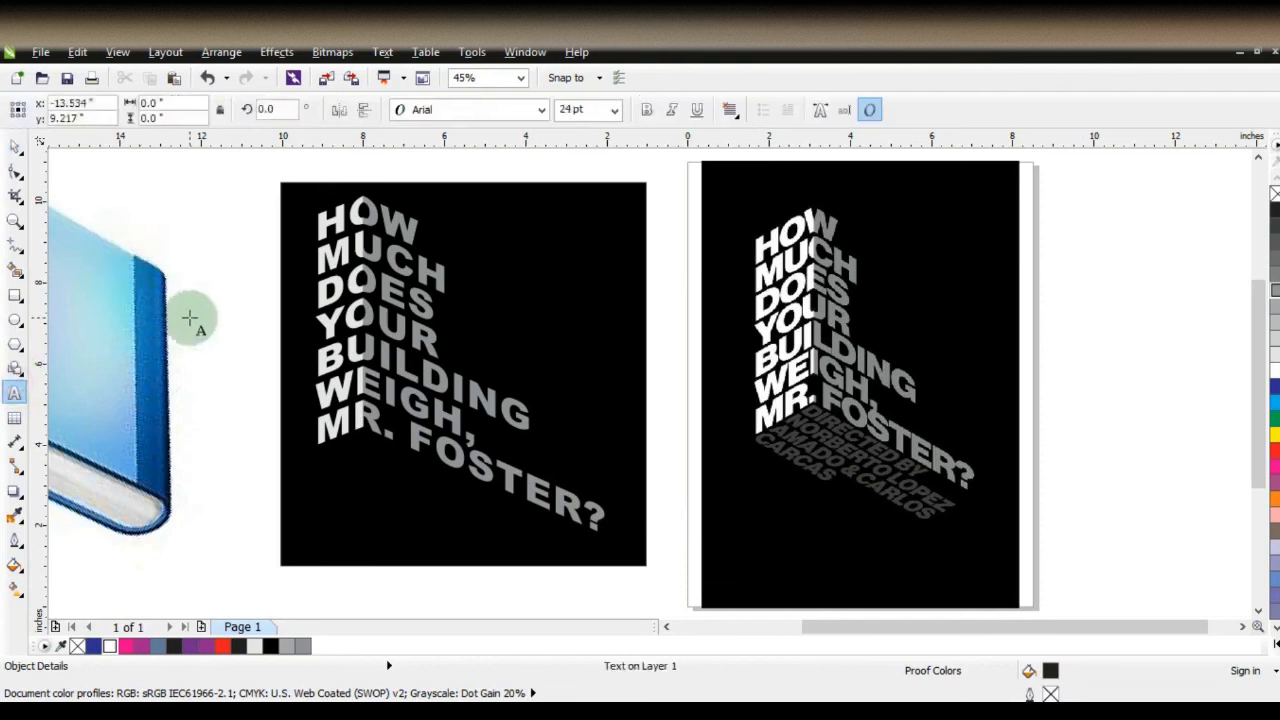
type("DIRECTED BY")
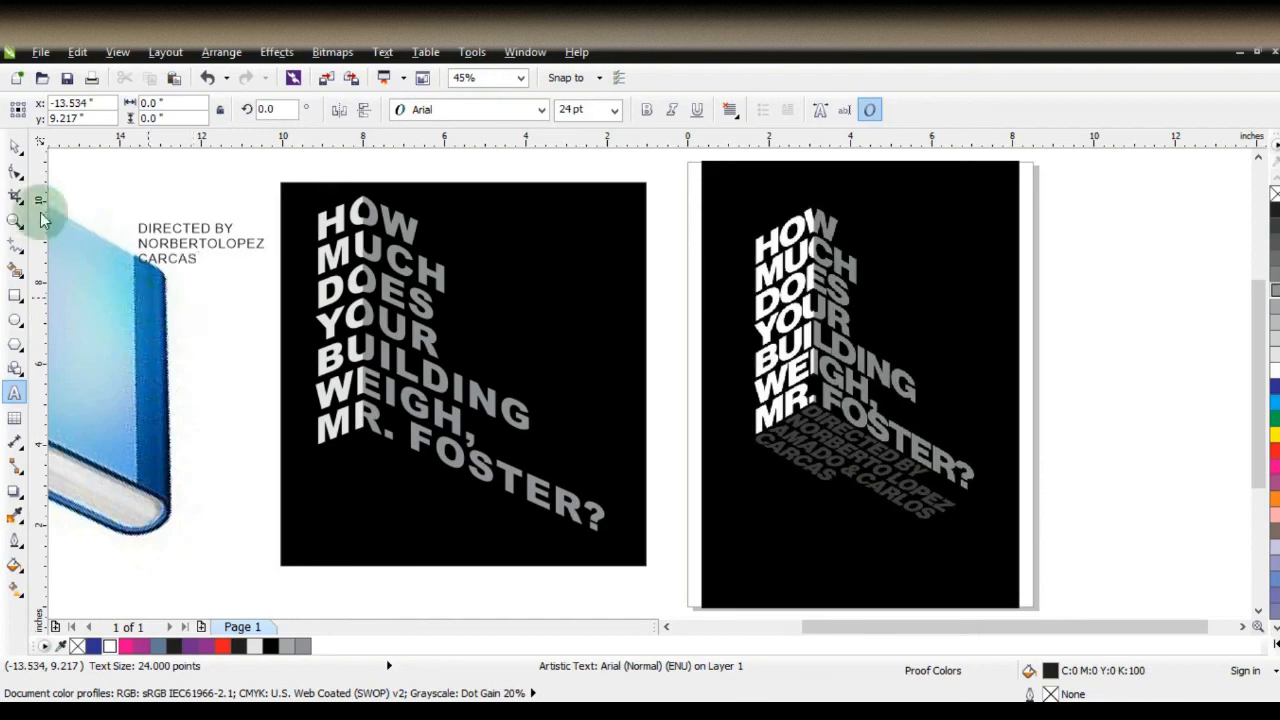
Set the credit text's font to Arial Black and tighten the spacing between its lines.
left_click(15, 145)
left_click(440, 110)
left_click(440, 150)
left_click(15, 172)
left_click(130, 275)
left_click_drag(130, 275, 131, 254)
left_click(15, 145)
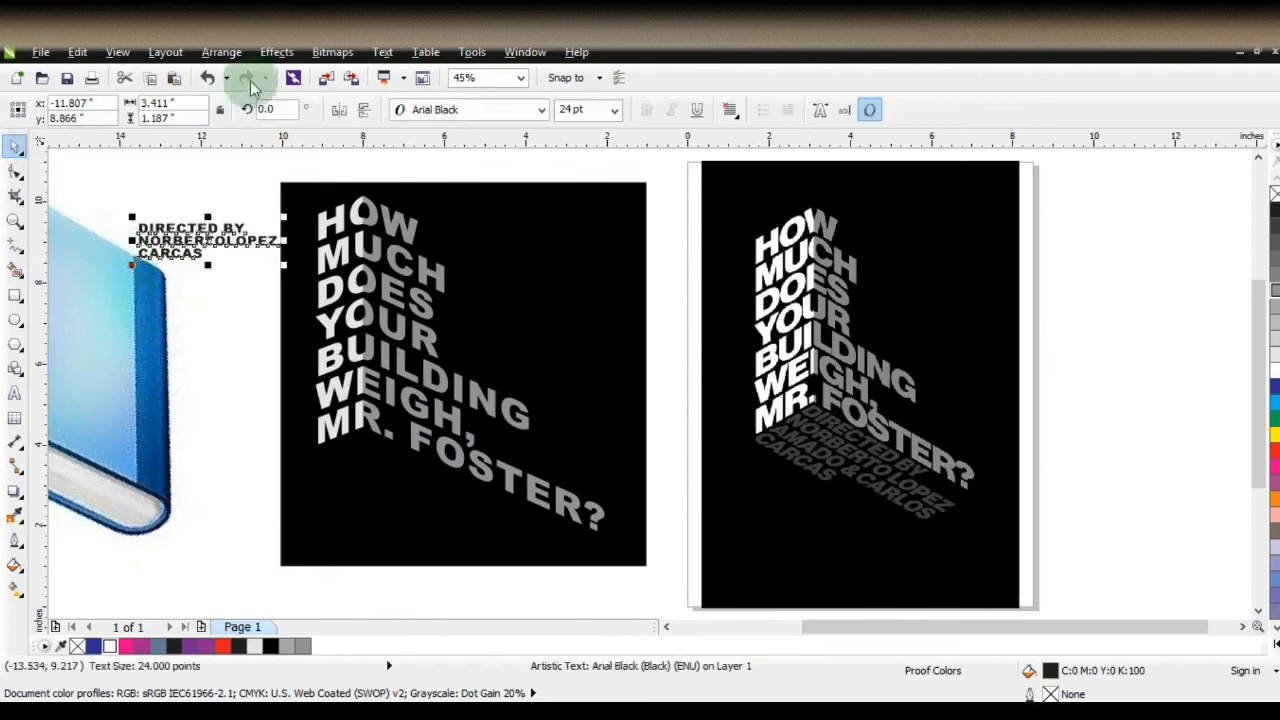
Convert the credit text to curves and place it in light grey on the poster, under the lettering's lower lines.
left_click(222, 53)
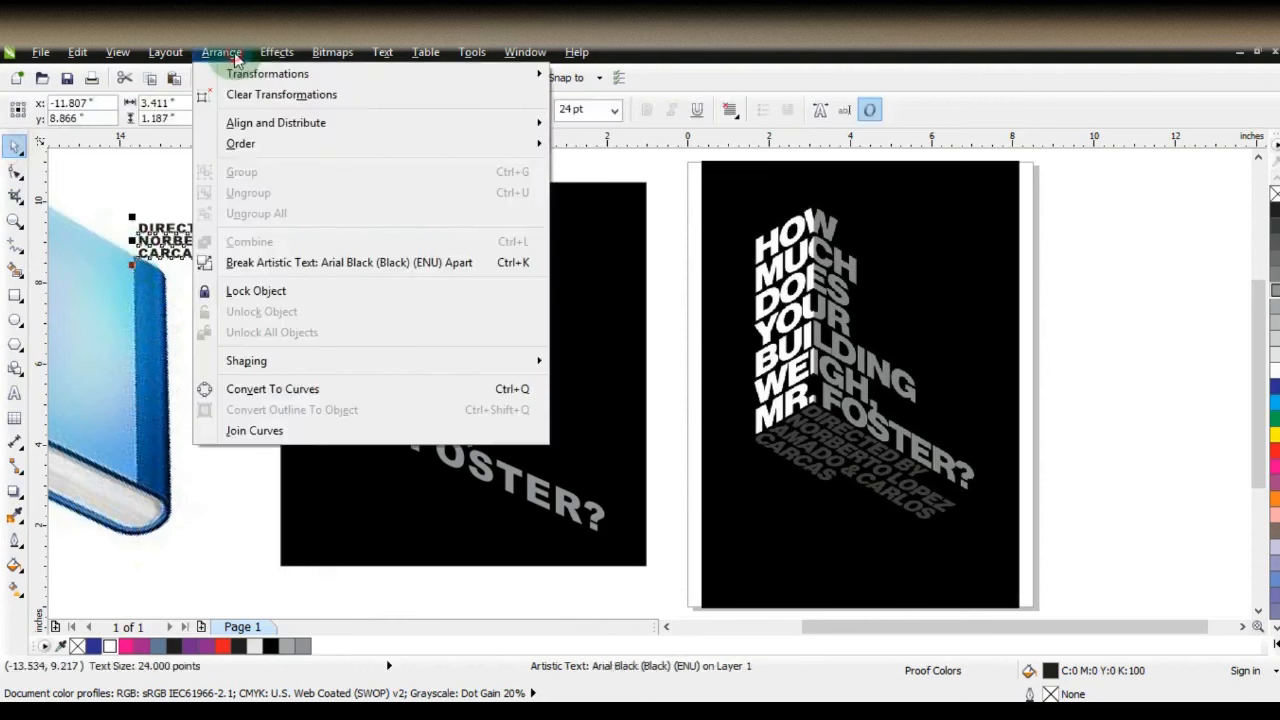
left_click(280, 389)
left_click_drag(190, 252, 412, 435)
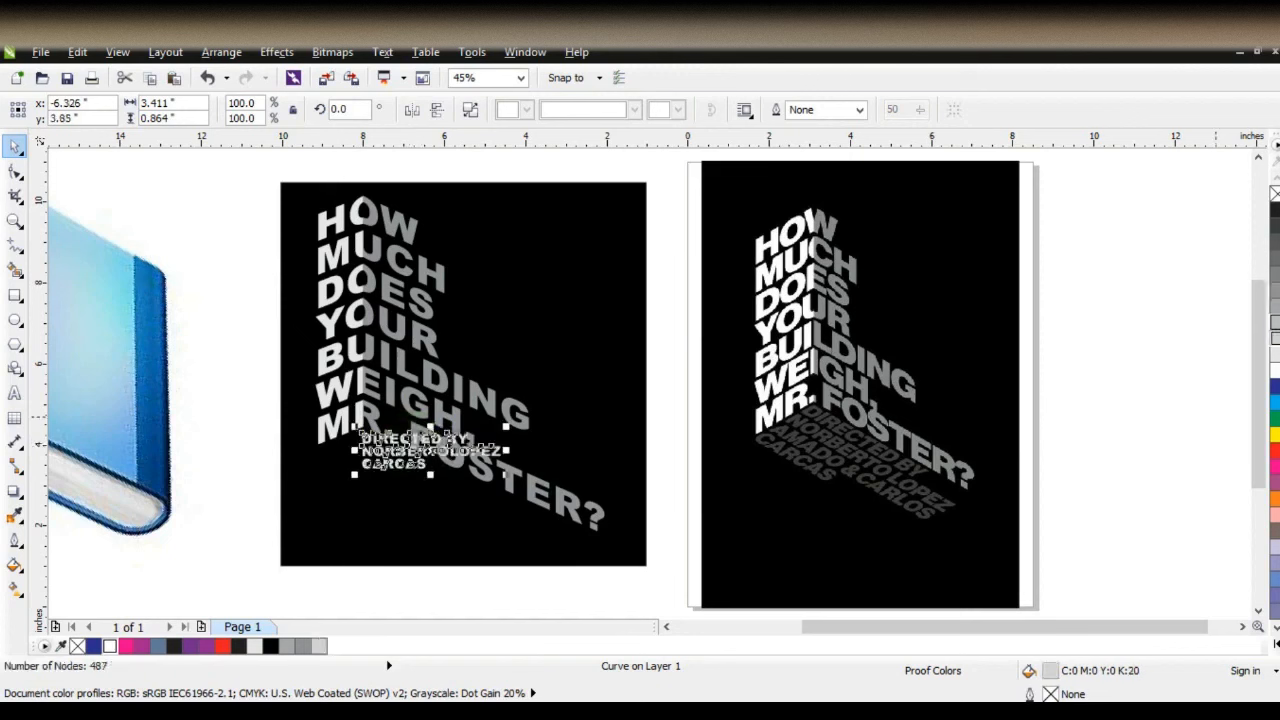
Fill the credit text with 80% black and add perspective, fitting its corners to the slanted underside of the lettering.
left_click(338, 55)
mouse_move(285, 52)
left_click(306, 294)
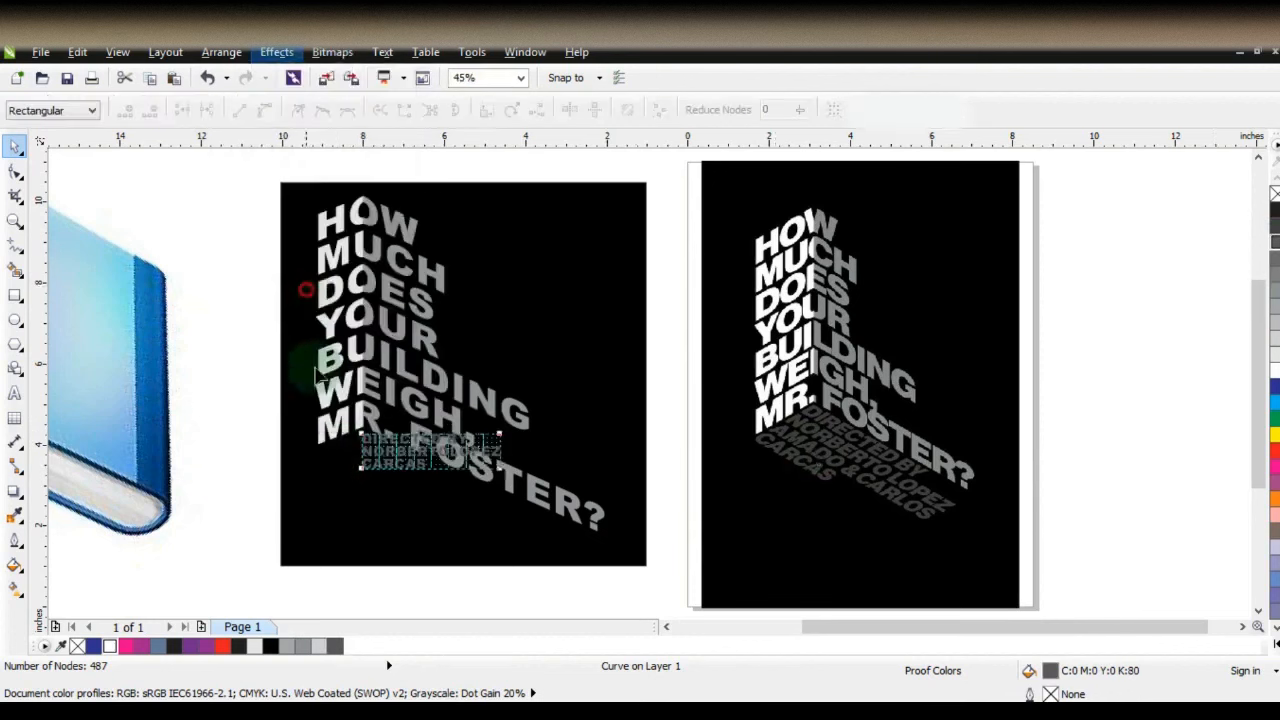
left_click_drag(360, 468, 315, 452)
left_click_drag(500, 472, 480, 528)
left_click_drag(500, 440, 573, 525)
left_click_drag(481, 531, 528, 541)
left_click_drag(318, 455, 320, 449)
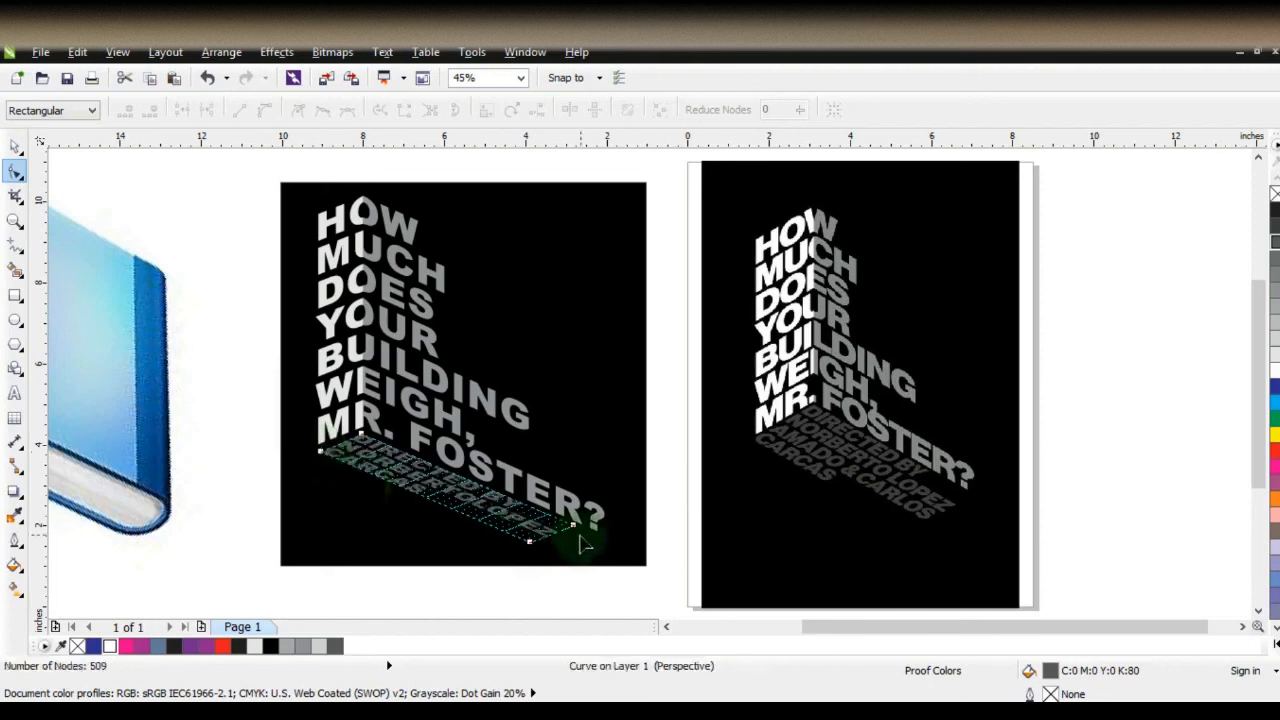
left_click_drag(578, 533, 532, 543)
left_click(16, 148)
left_click(211, 391)
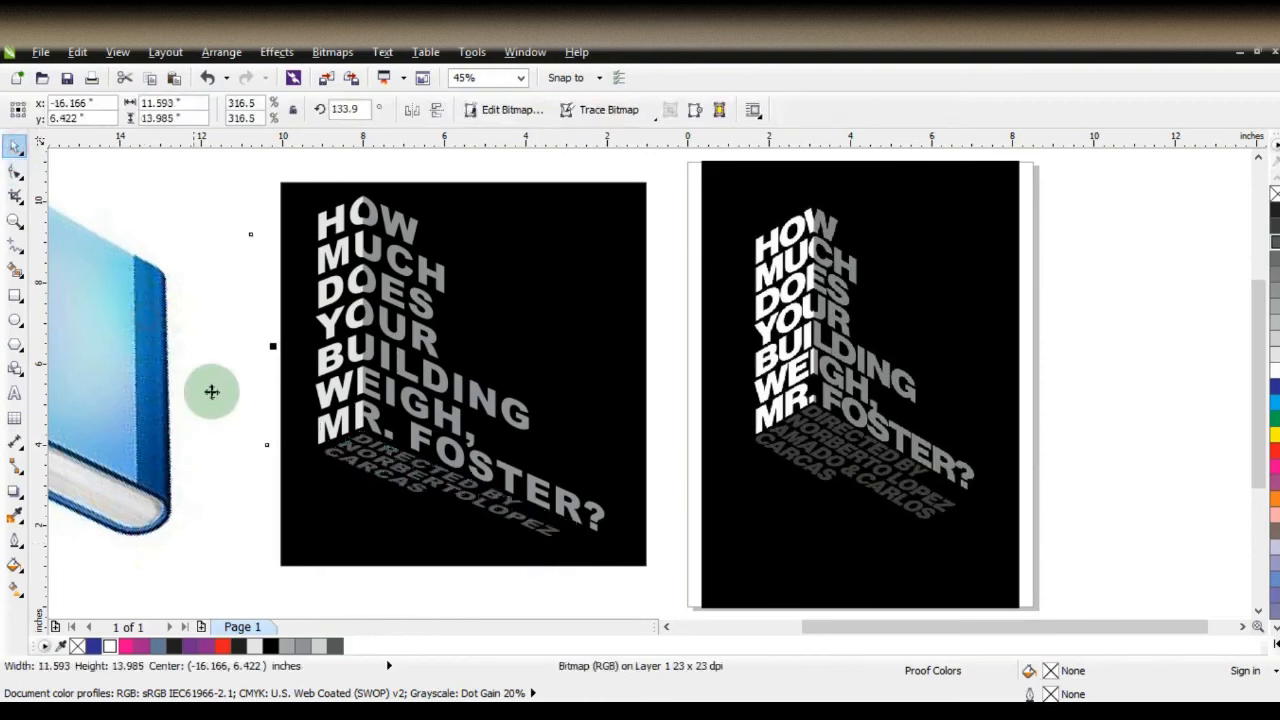
scroll(580, 374, "down", 2)
left_click_drag(386, 195, 958, 561)
key("shift+F2")
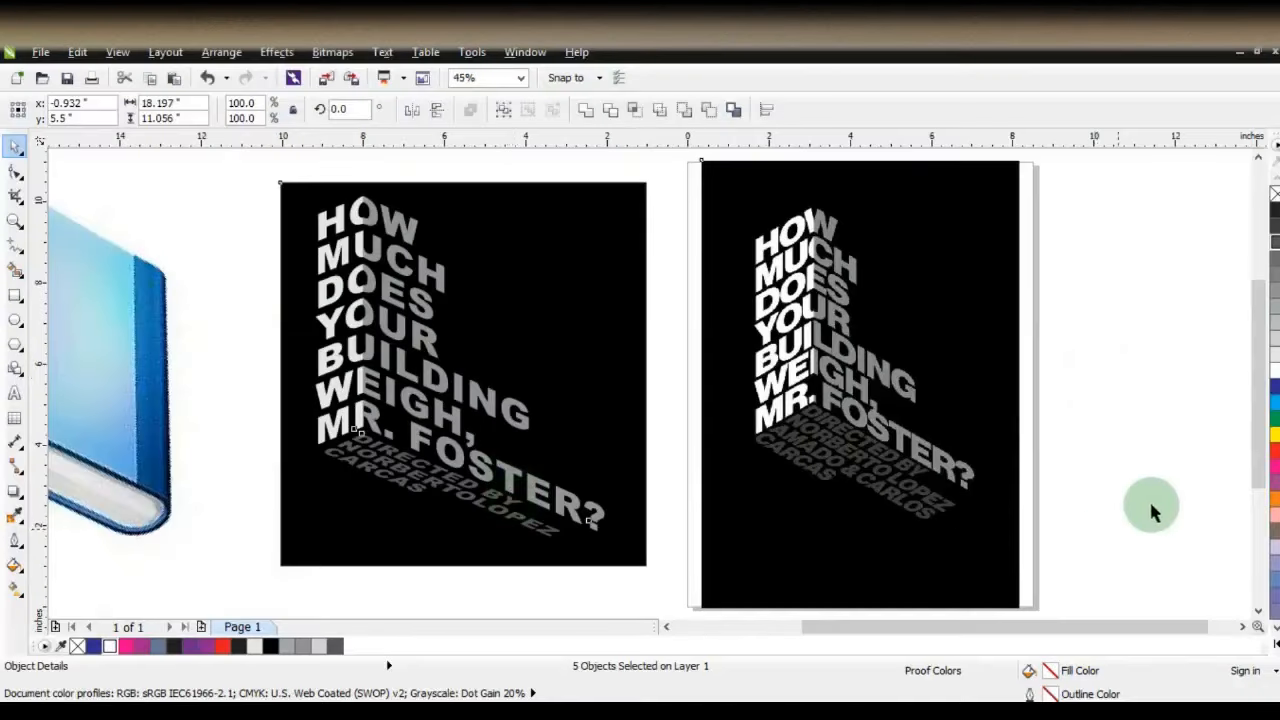
left_click(1140, 497)
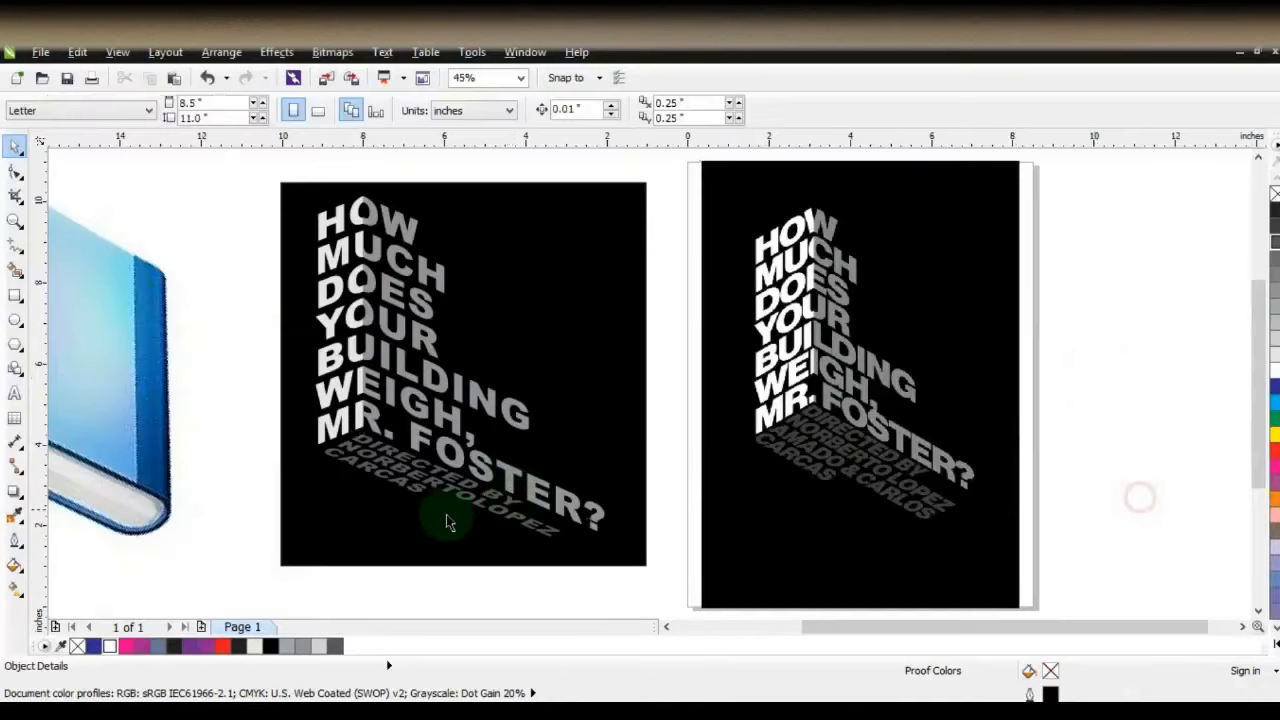
Lighten the credit text to a grey just darker than 60% black and fill the left part of the lettering with white.
left_click(447, 521)
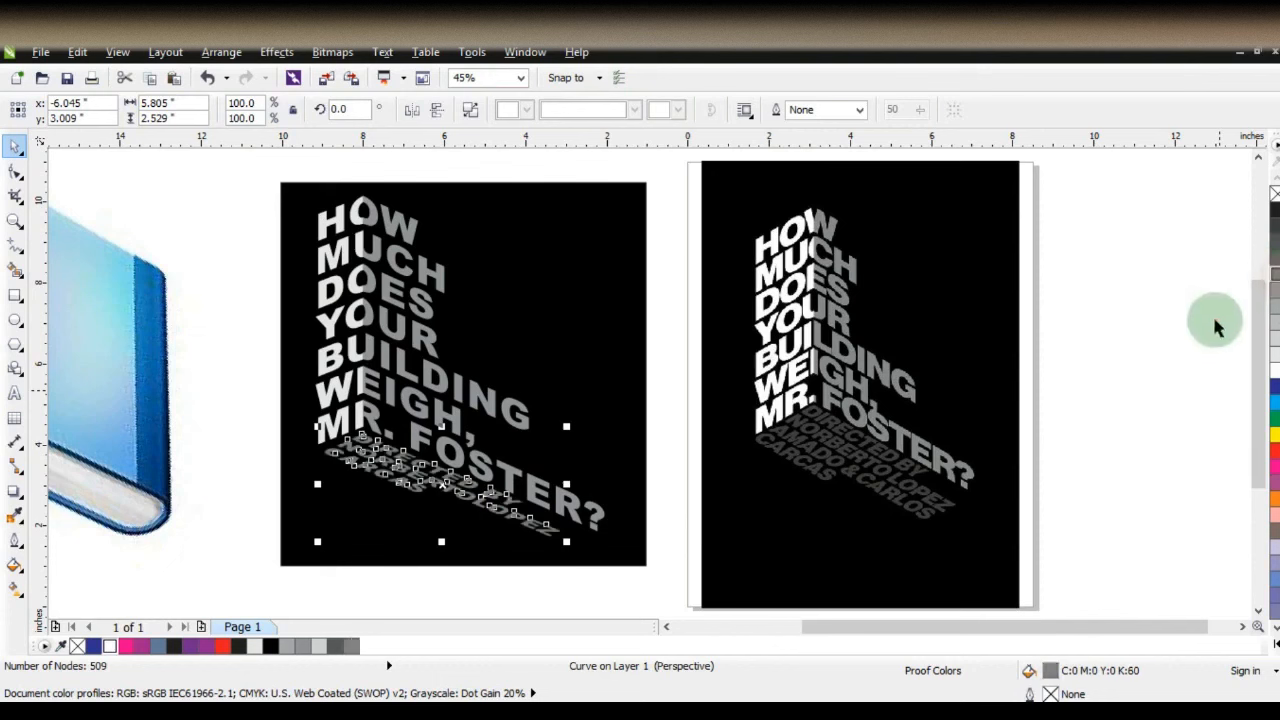
left_click(1166, 340)
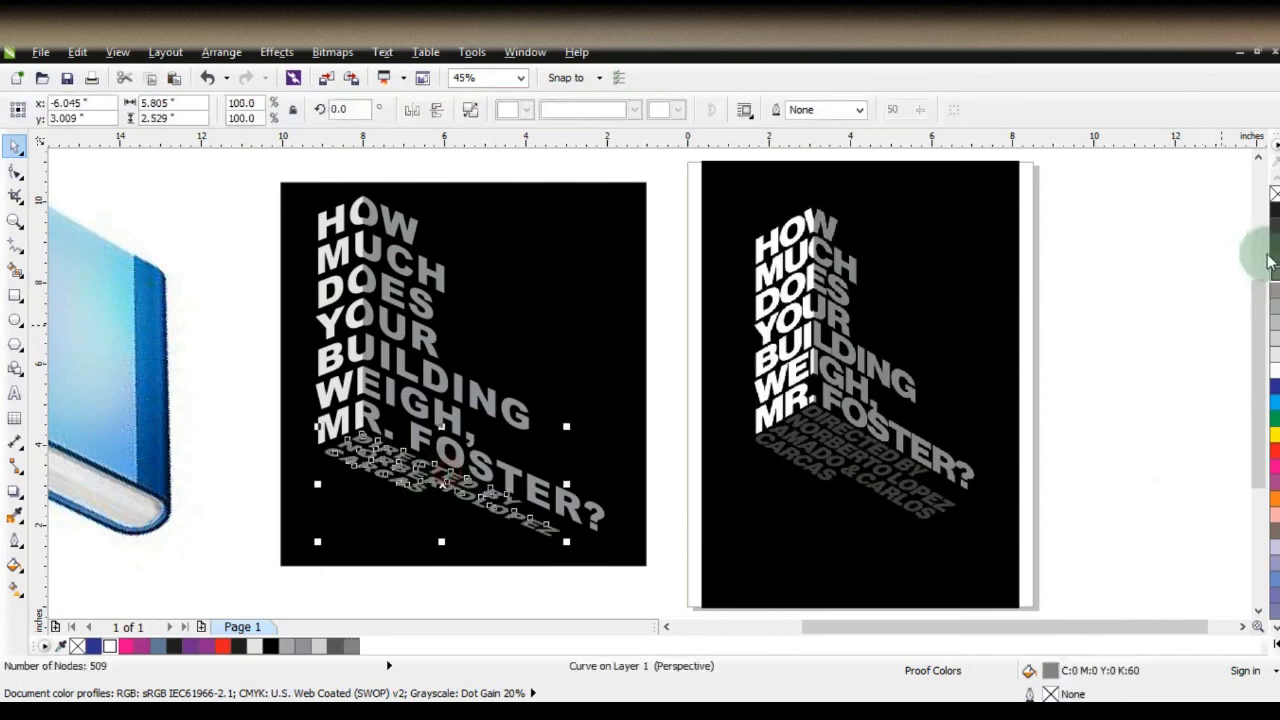
left_click(1132, 320)
left_click(1147, 418)
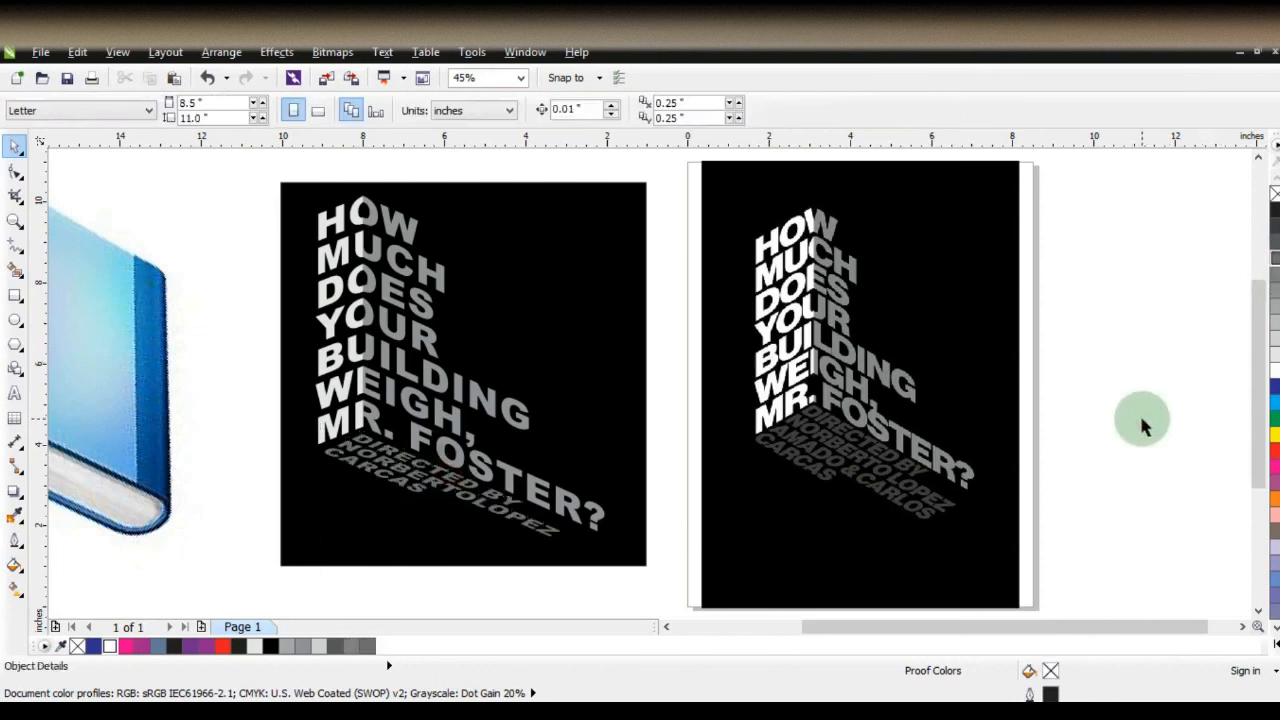
left_click(352, 364)
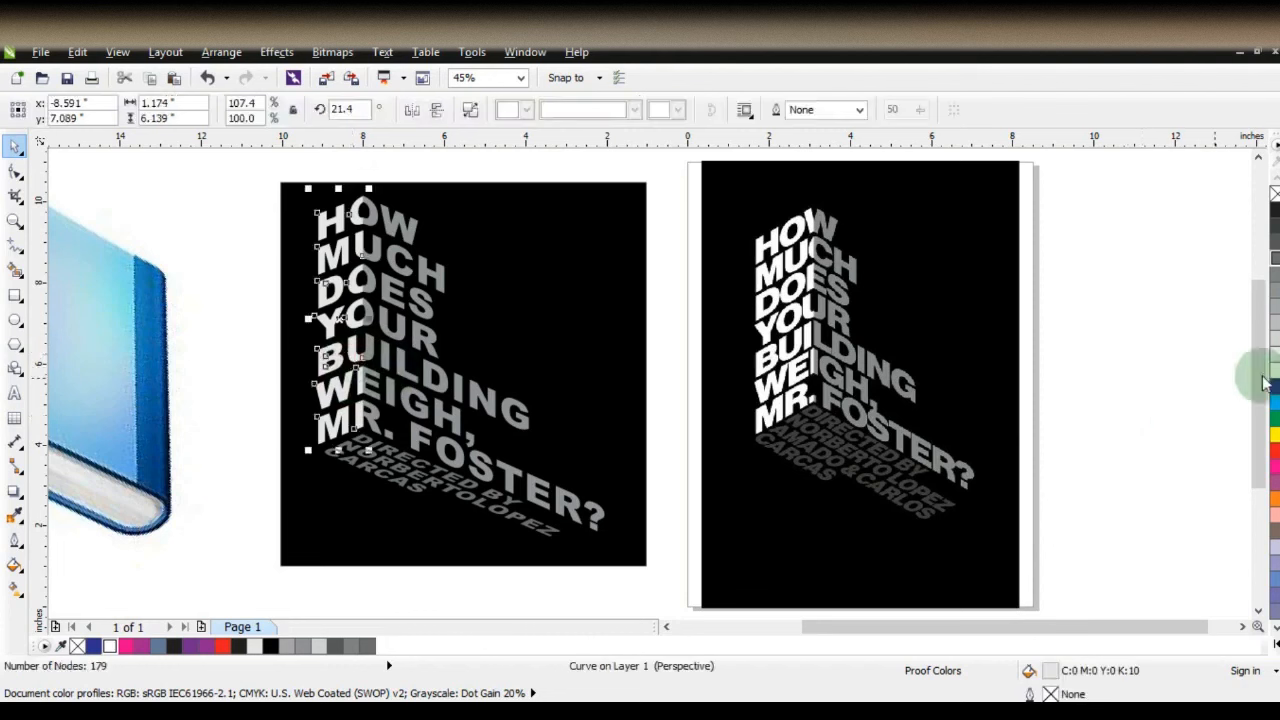
left_click(1155, 440)
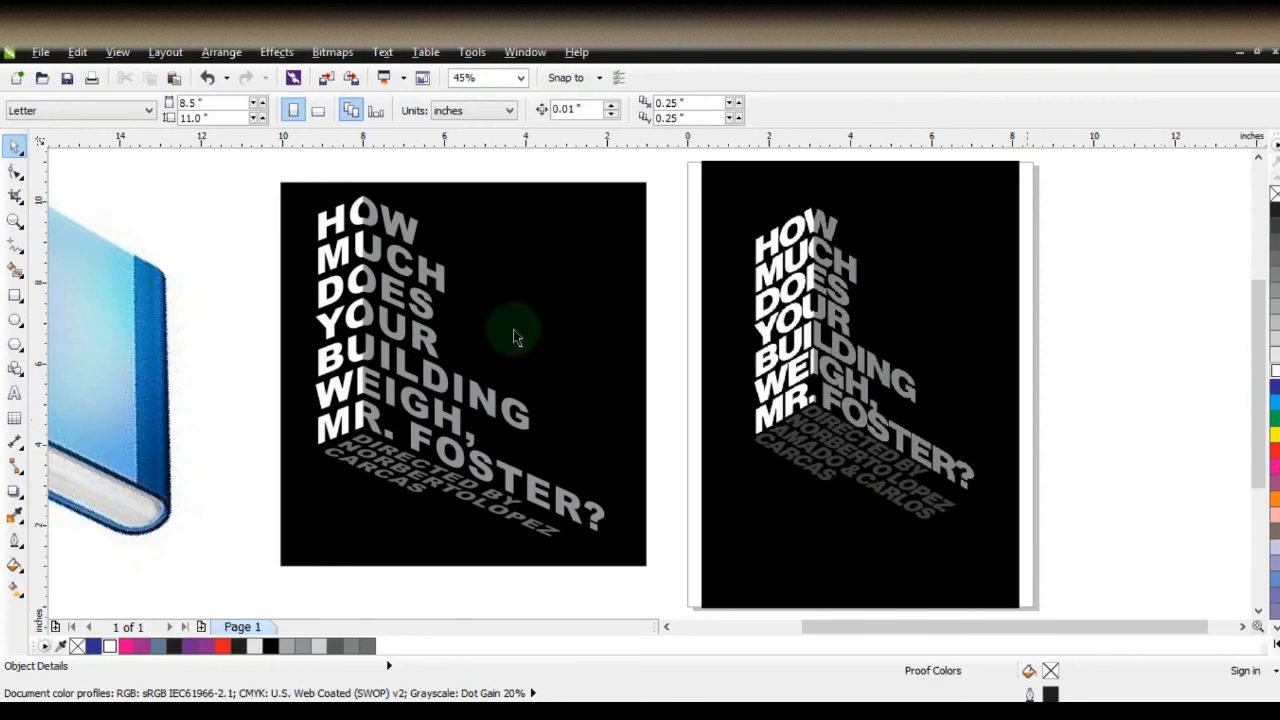
Try to scale down both parts of the lettering and the credit text together, and undo it.
left_click_drag(215, 180, 618, 553)
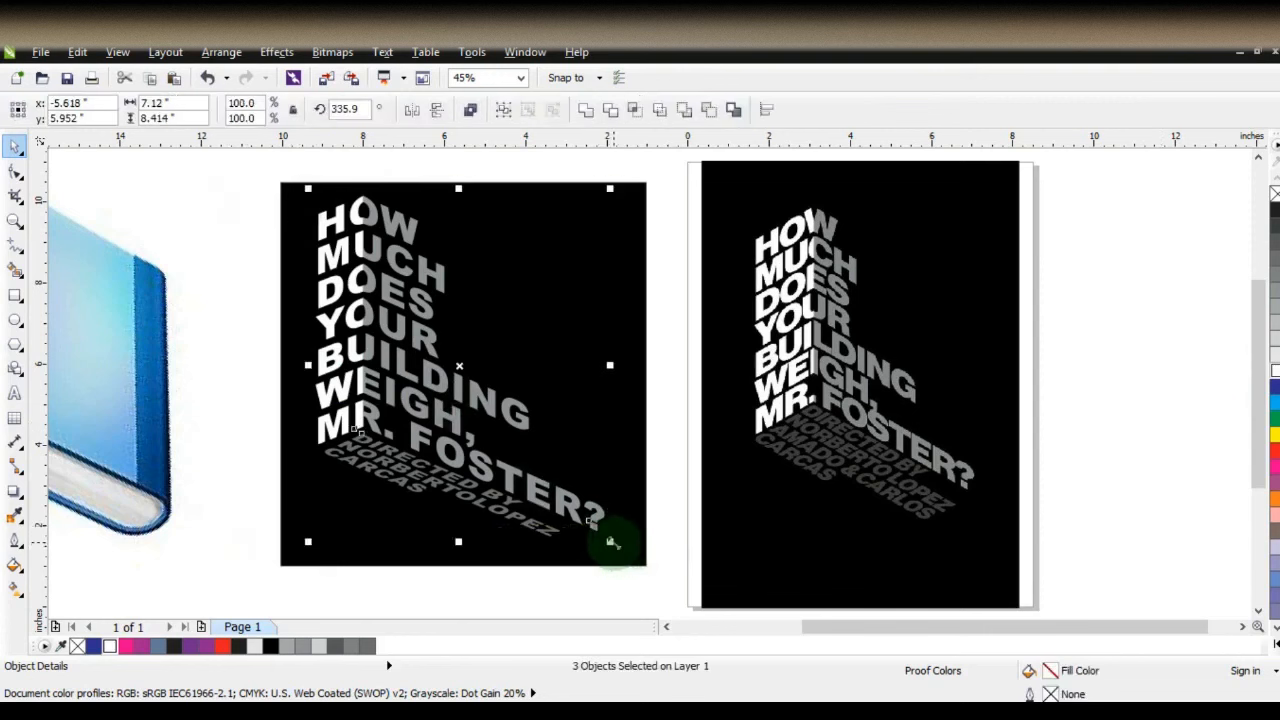
left_click_drag(613, 541, 555, 515)
key("ctrl+z")
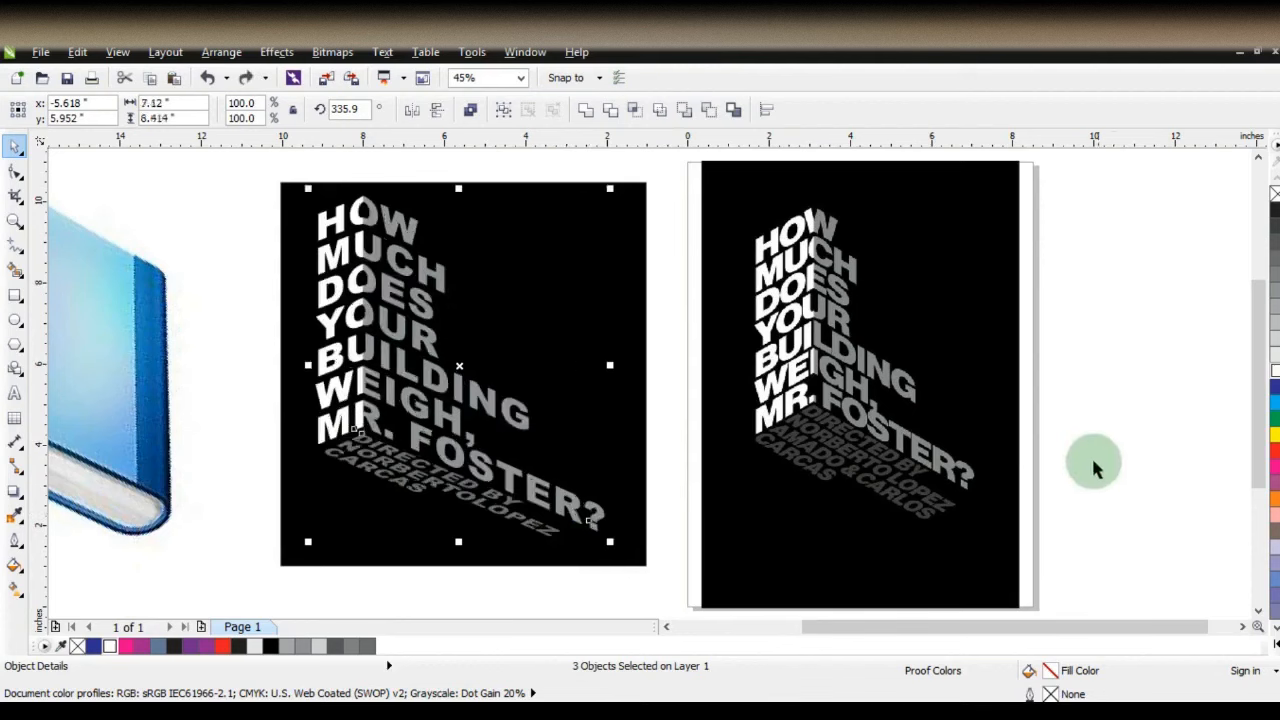
left_click(1093, 462)
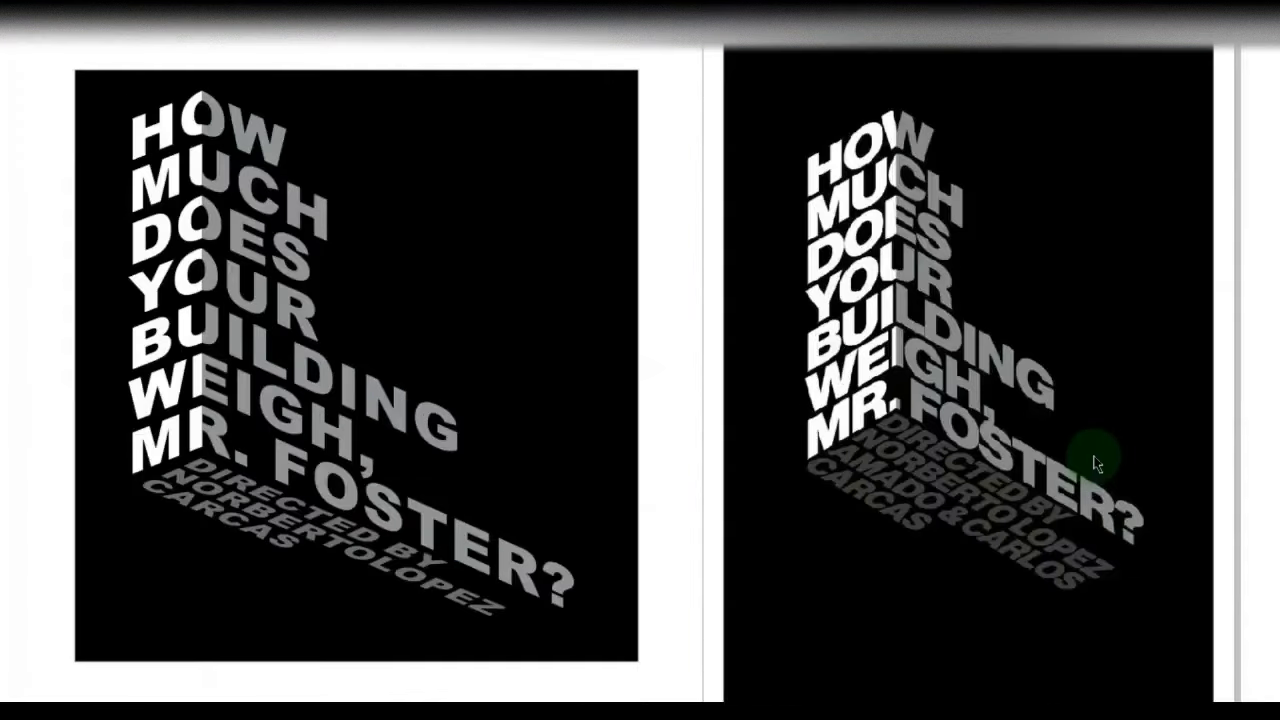